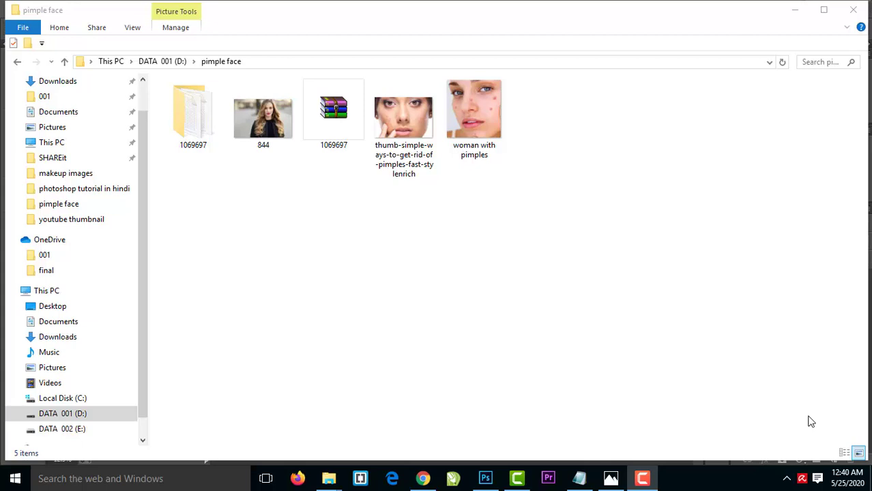
- Preview 844.jpg from the D:\pimple face folder, then bring it up in Photoshop
{"action": "left_click", "coordinate": [263, 124]}
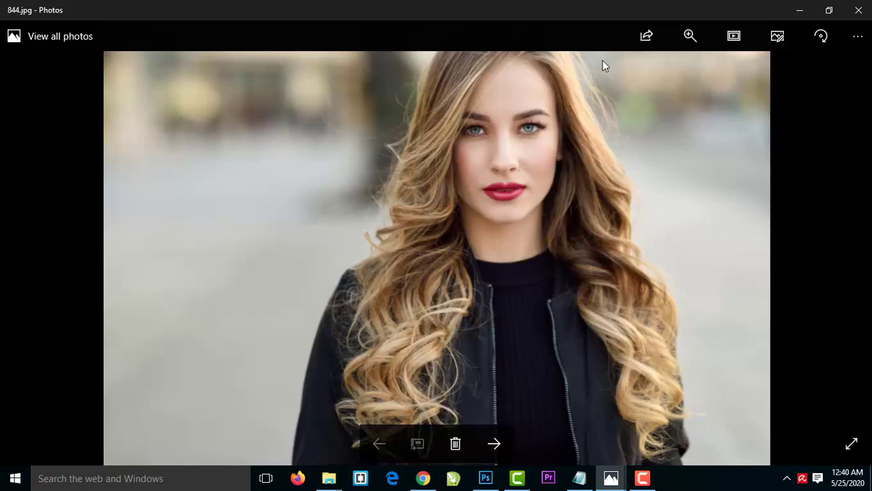
{"action": "left_click", "coordinate": [858, 10]}
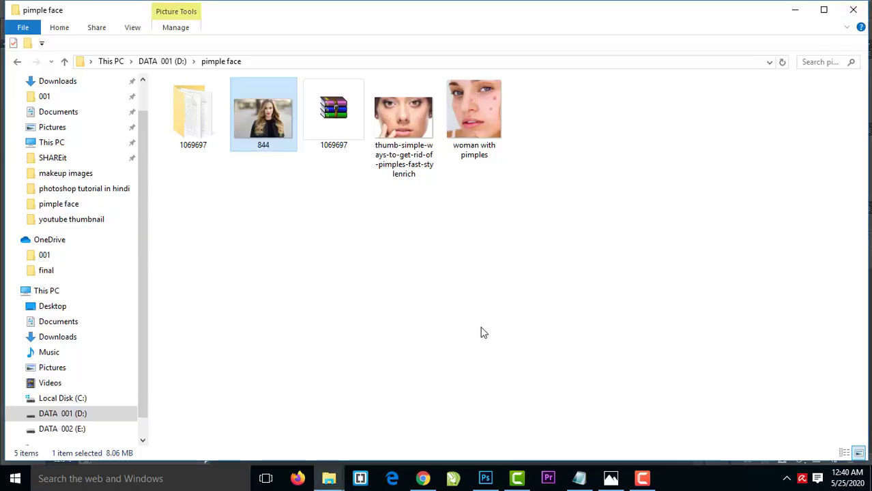
{"action": "left_click", "coordinate": [485, 479]}
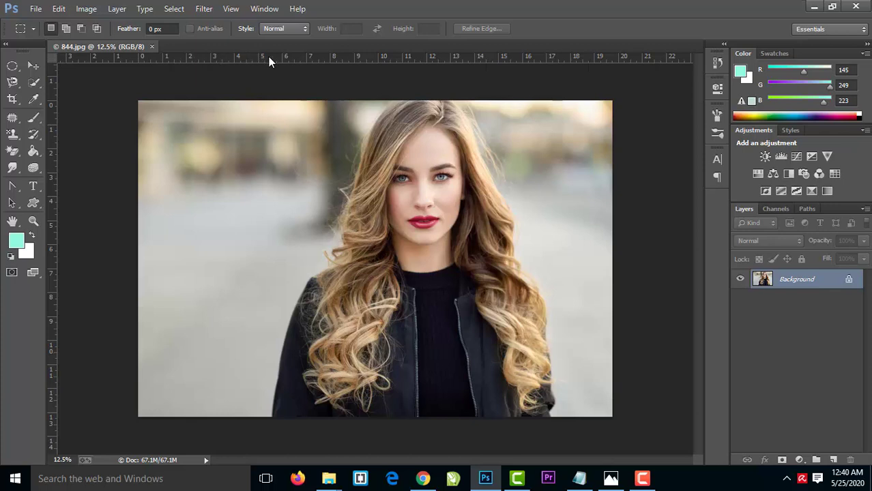
- Toggle the rulers on with Ctrl+R and set their units to Millimeters
{"action": "key", "text": "ctrl+r"}
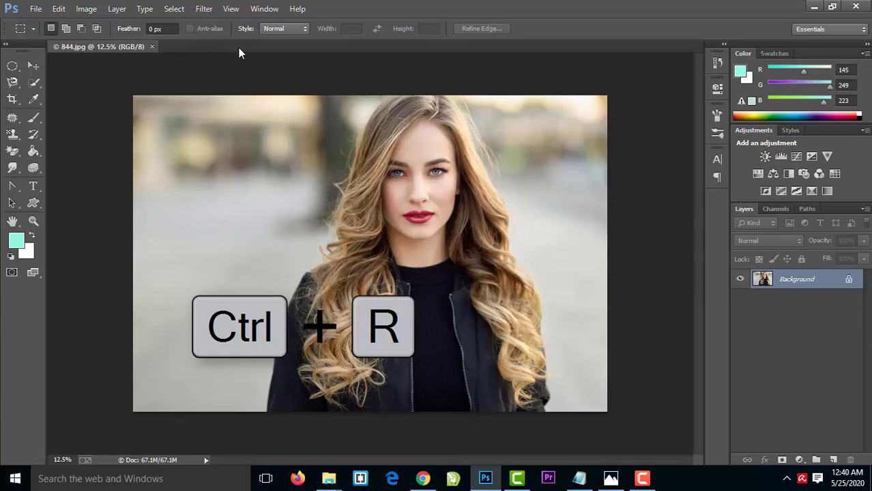
{"action": "key", "text": "ctrl+r"}
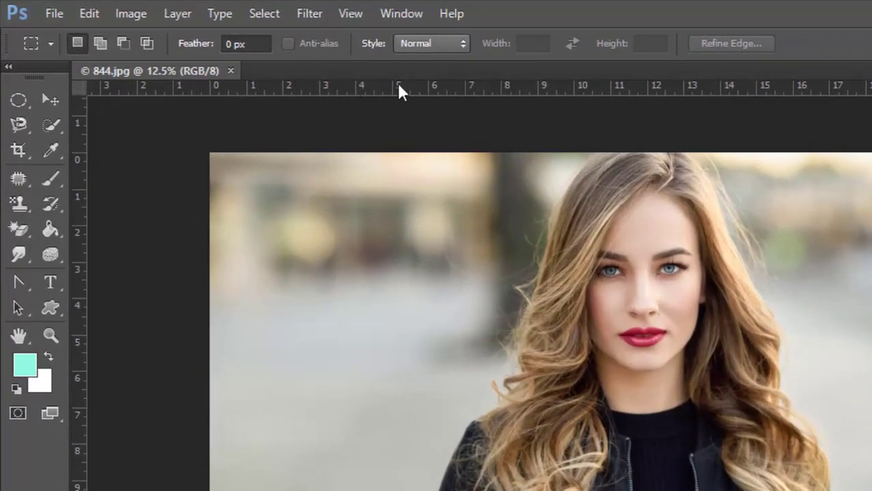
{"action": "left_click", "coordinate": [764, 84]}
{"action": "right_click", "coordinate": [407, 95]}
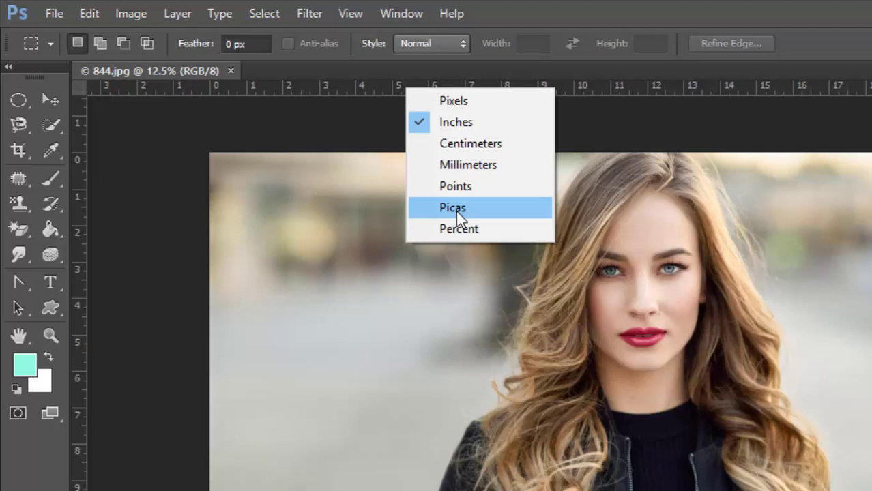
{"action": "left_click", "coordinate": [458, 167]}
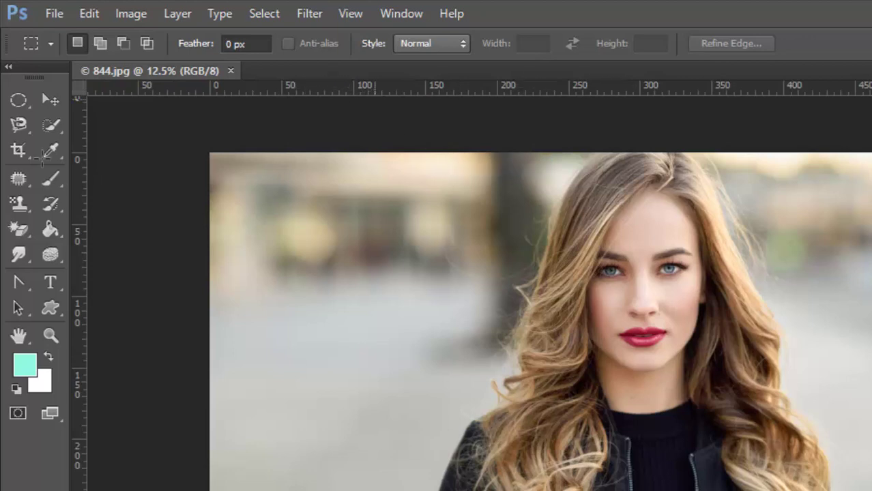
{"action": "left_click", "coordinate": [16, 149]}
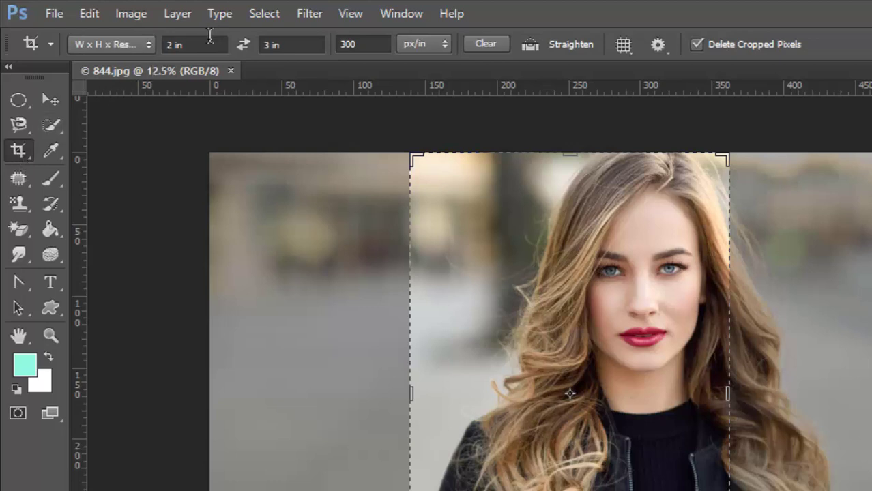
- Set the crop size to 35 mm width, 45 mm height at 300 px/in
{"action": "left_click_drag", "start_coordinate": [199, 45], "coordinate": [152, 43]}
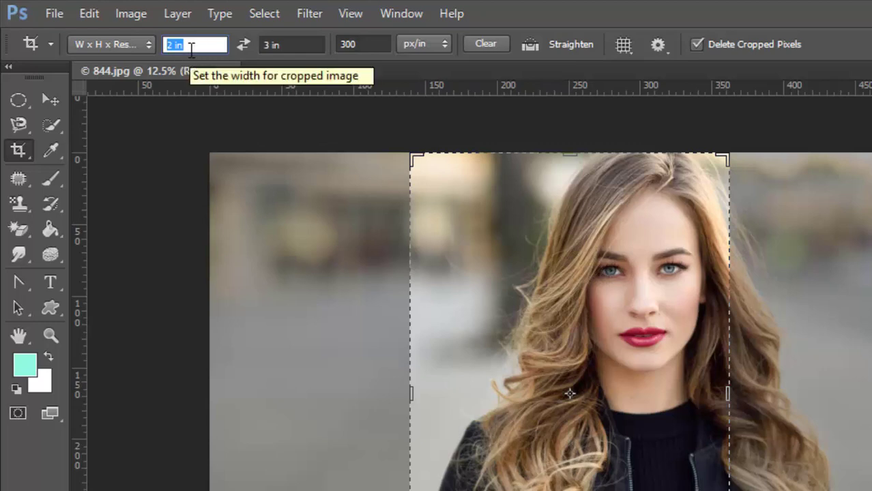
{"action": "key", "text": "Return"}
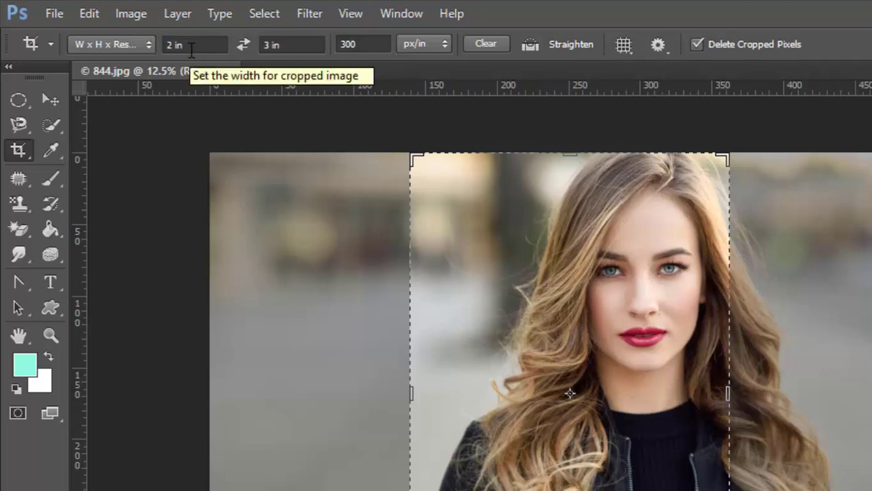
{"action": "left_click", "coordinate": [189, 45]}
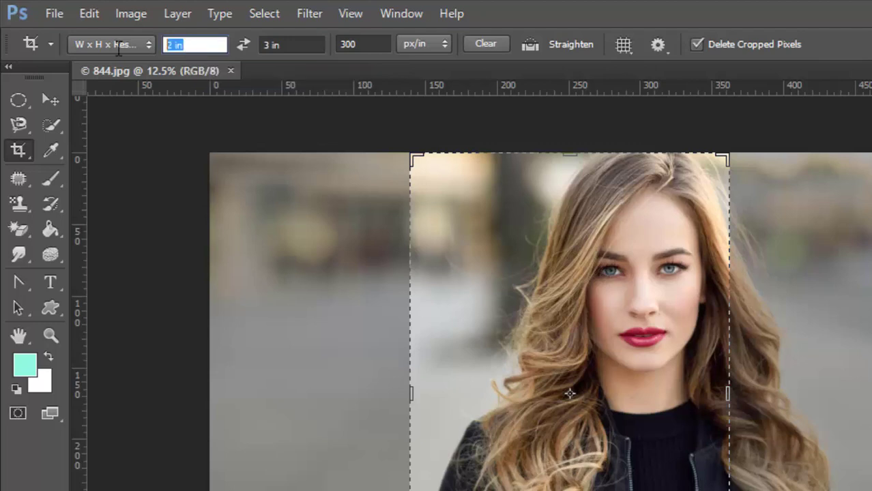
{"action": "type", "text": "35"}
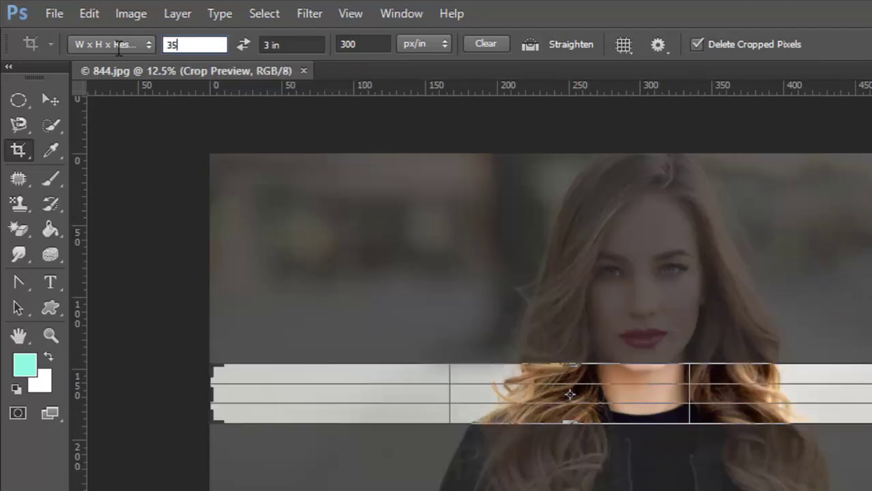
{"action": "type", "text": "mm"}
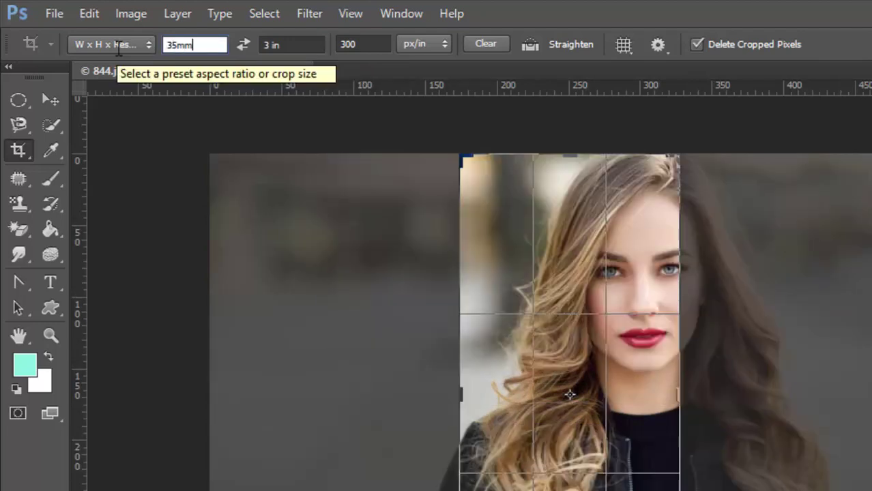
{"action": "left_click", "coordinate": [287, 44]}
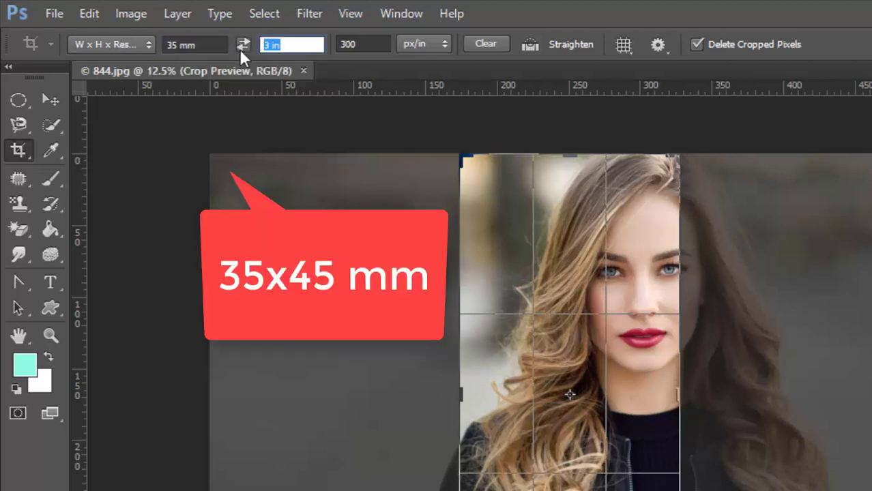
{"action": "type", "text": "45m"}
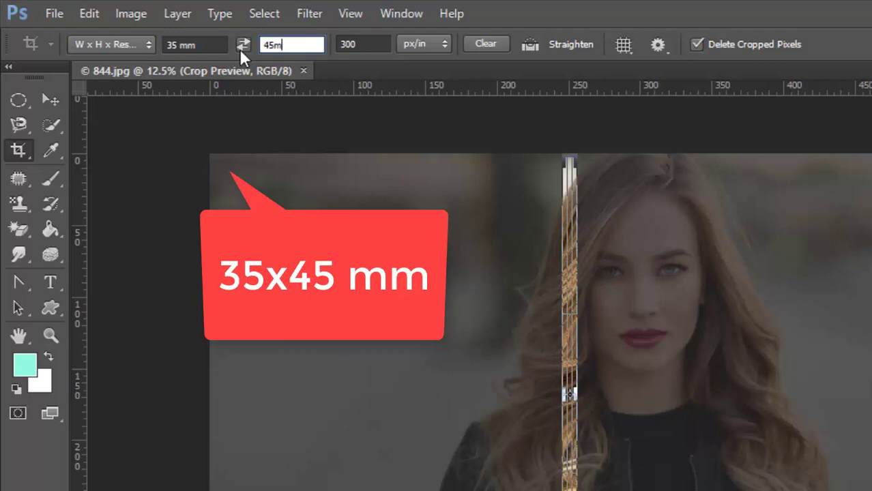
{"action": "type", "text": "m"}
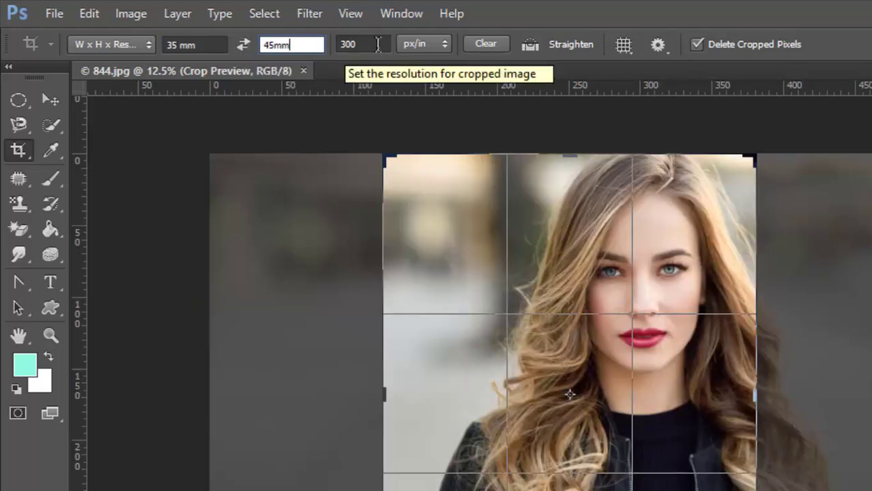
{"action": "left_click", "coordinate": [377, 44]}
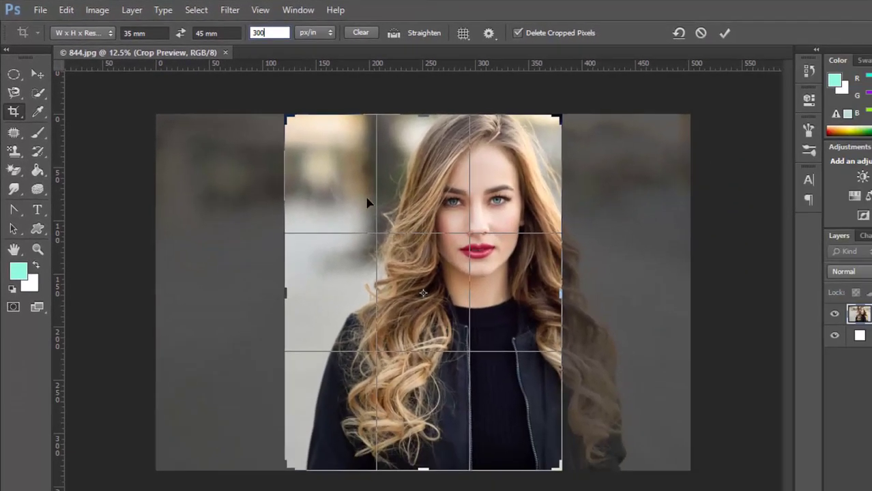
- Adjust the crop frame and photo so the woman's head, hair and shoulders fit inside
{"action": "key", "text": "Return"}
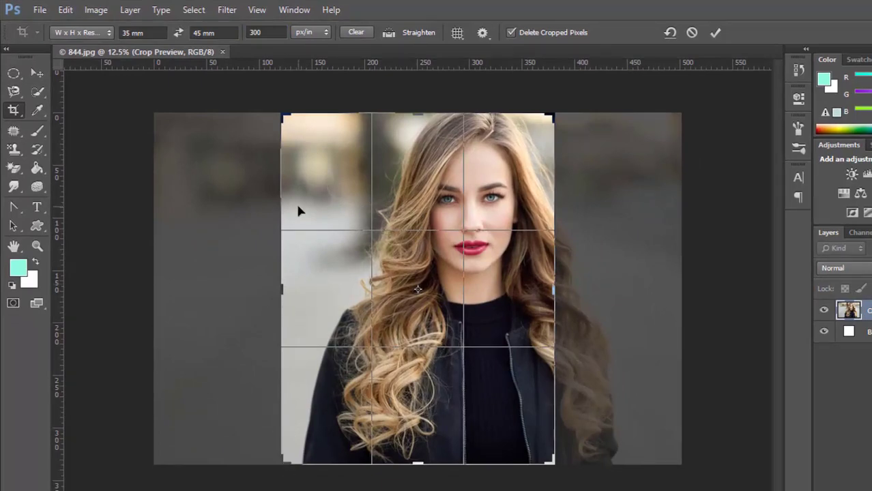
{"action": "mouse_move", "coordinate": [283, 114]}
{"action": "left_mouse_down"}
{"action": "mouse_move", "coordinate": [311, 120]}
{"action": "mouse_move", "coordinate": [339, 182]}
{"action": "left_mouse_up"}
{"action": "mouse_move", "coordinate": [390, 228]}
{"action": "left_mouse_down"}
{"action": "mouse_move", "coordinate": [387, 163]}
{"action": "mouse_move", "coordinate": [393, 363]}
{"action": "left_mouse_up"}
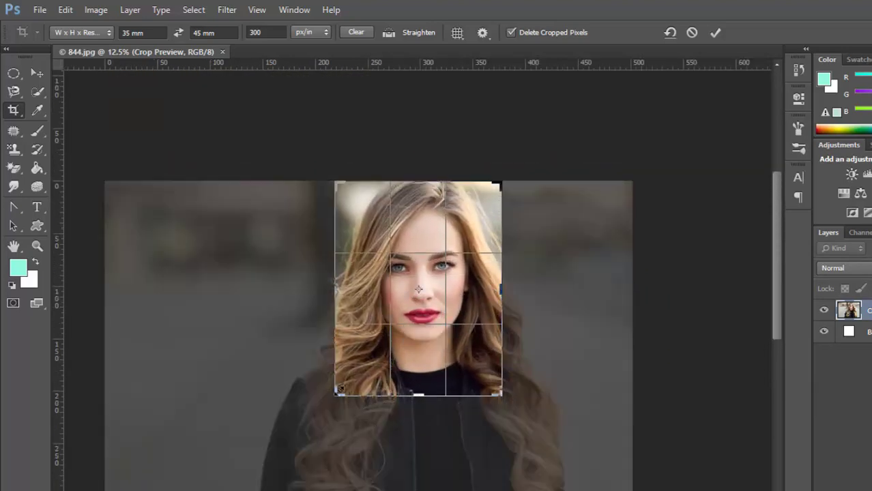
{"action": "left_click_drag", "start_coordinate": [338, 391], "coordinate": [322, 411]}
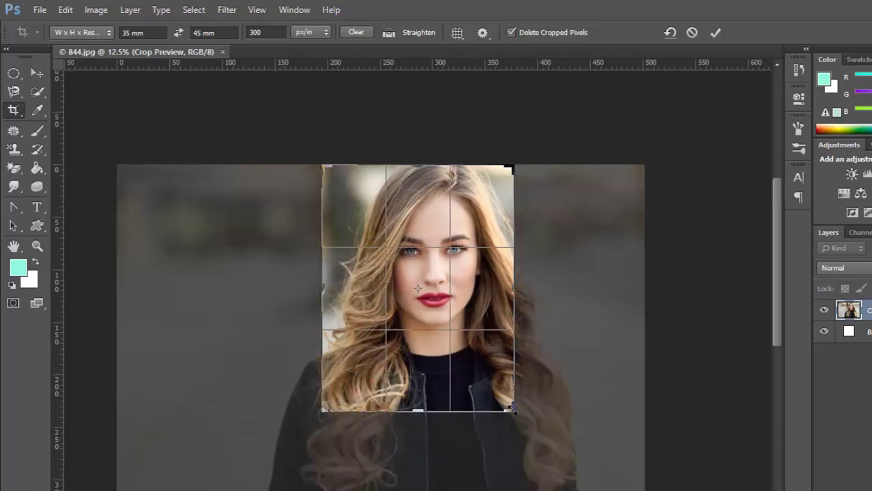
{"action": "left_click_drag", "start_coordinate": [513, 411], "coordinate": [532, 430]}
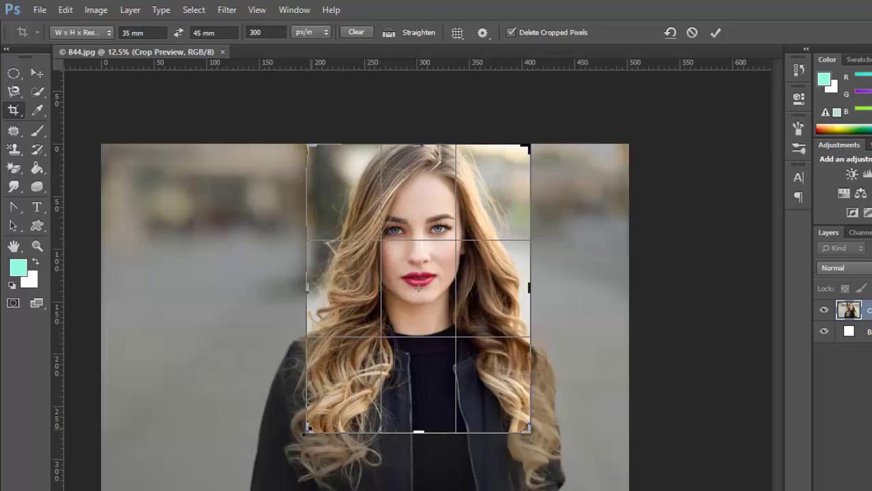
{"action": "left_click_drag", "start_coordinate": [310, 432], "coordinate": [301, 437]}
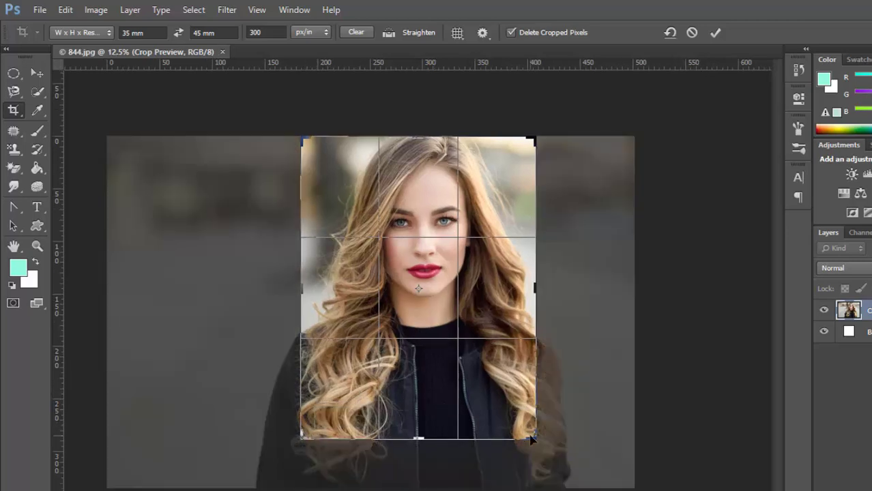
{"action": "left_click_drag", "start_coordinate": [533, 435], "coordinate": [543, 441]}
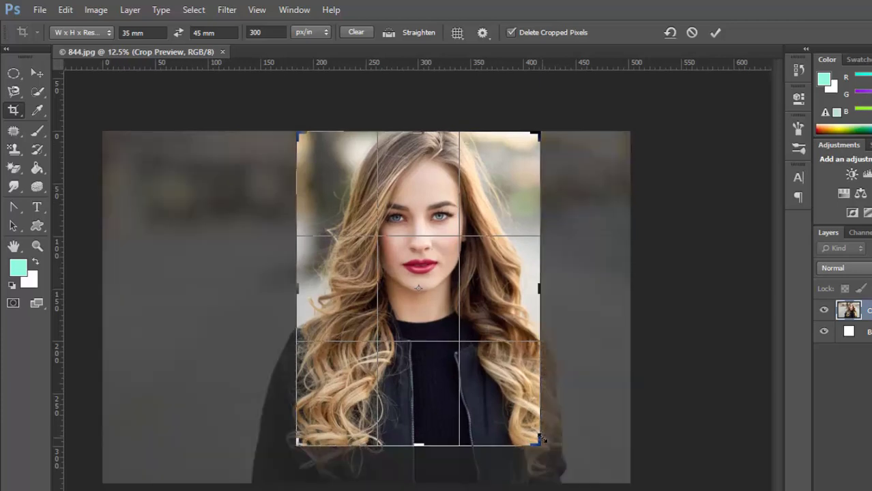
- Commit the 35 × 45 mm crop and zoom to view the whole cropped photo
{"action": "left_click", "coordinate": [716, 33]}
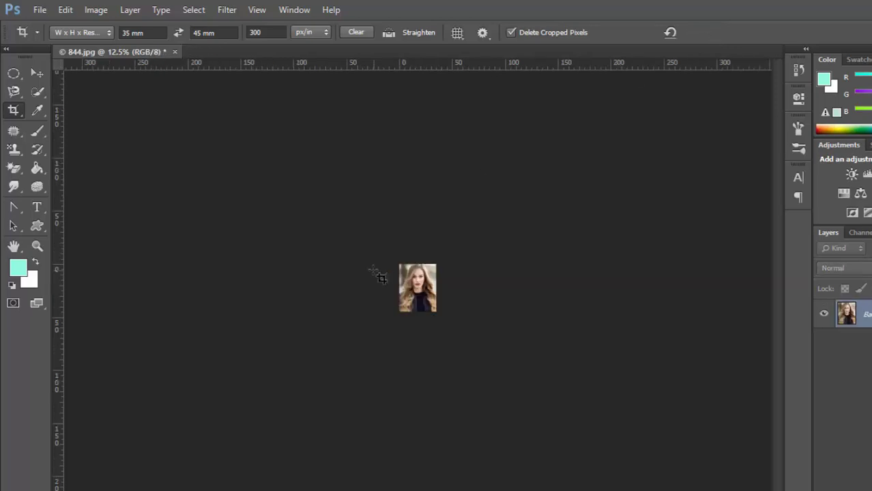
{"action": "key", "text": "ctrl+0"}
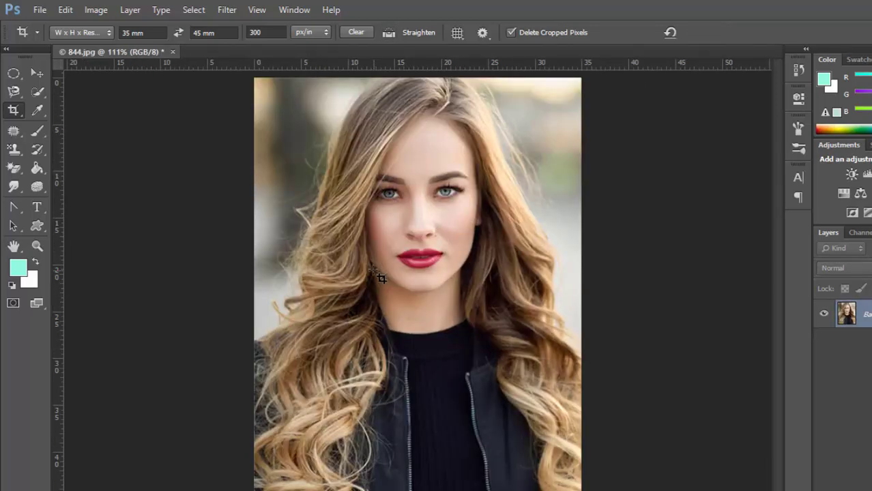
{"action": "key", "text": "ctrl"}
{"action": "key", "text": "ctrl+minus"}
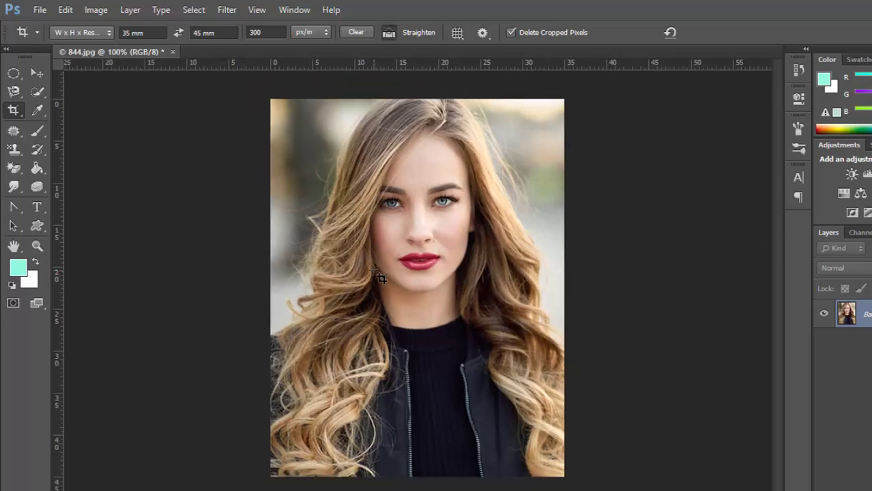
{"action": "key", "text": "ctrl+minus"}
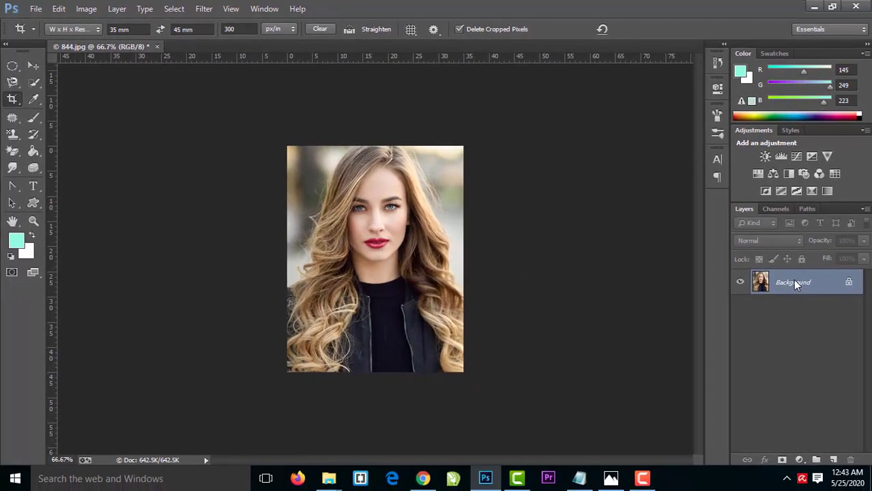
- Duplicate the photo to Layer 1, scale it to about 104%, commit and deselect
{"action": "key", "text": "ctrl+j"}
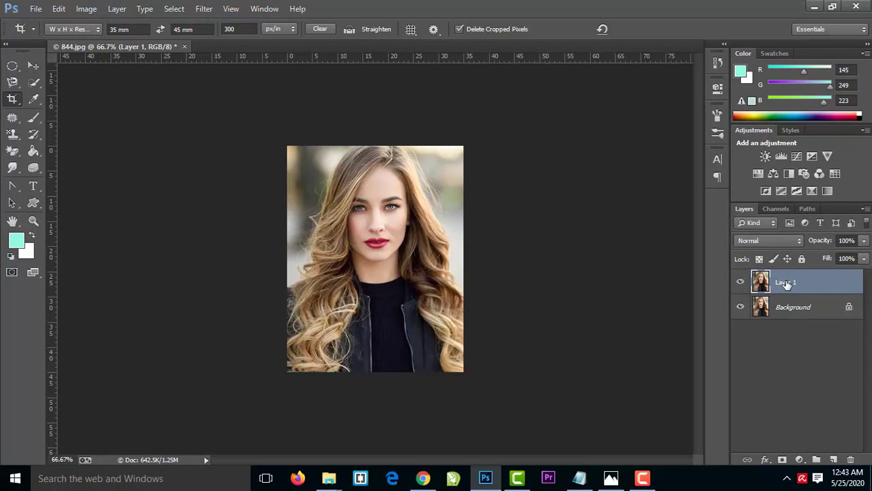
{"action": "key", "text": "ctrl+a"}
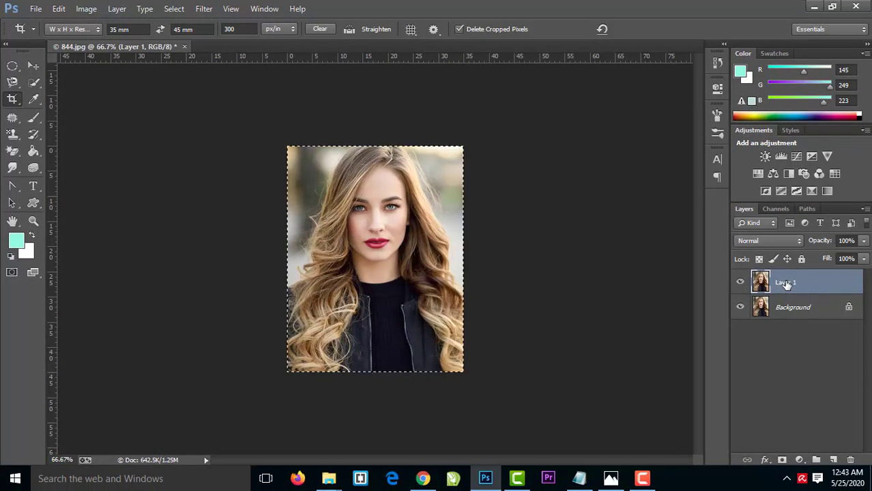
{"action": "key", "text": "ctrl+t"}
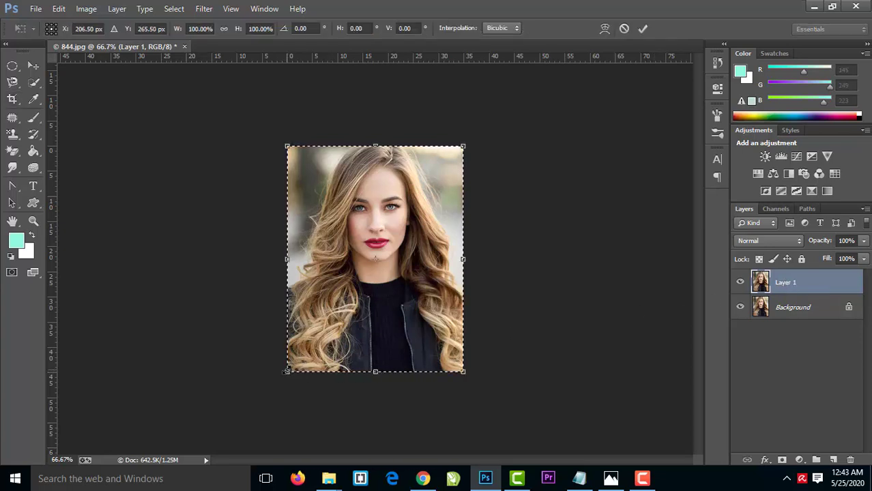
{"action": "left_click_drag", "start_coordinate": [282, 375], "coordinate": [276, 382]}
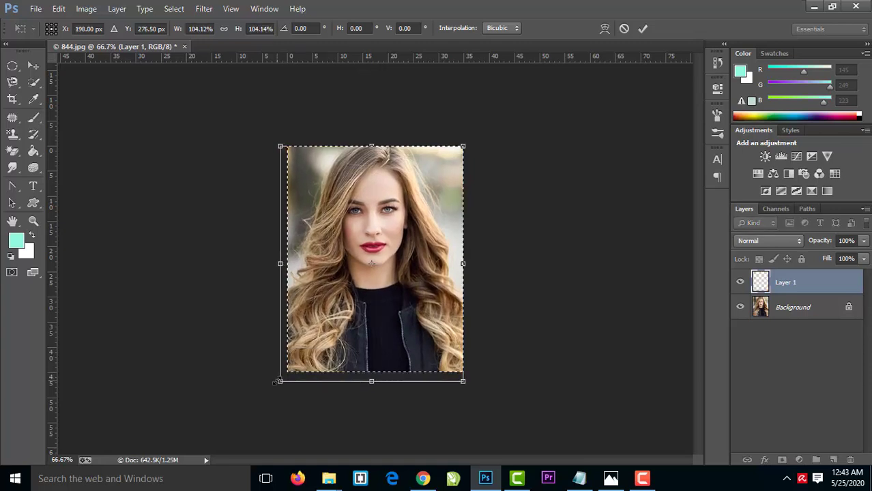
{"action": "left_click", "coordinate": [642, 29]}
{"action": "key", "text": "c"}
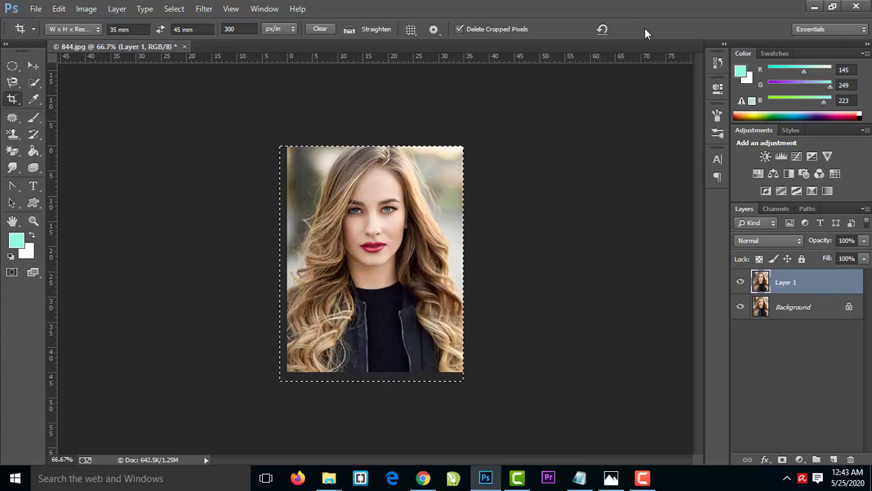
{"action": "key", "text": "ctrl+d"}
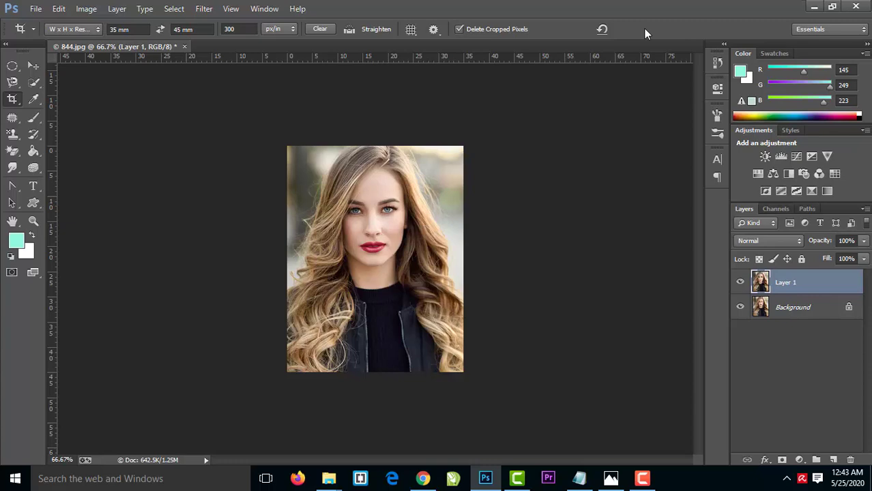
- Apply an Edit > Stroke of 1 px black, positioned Inside, to Layer 1
{"action": "left_click", "coordinate": [58, 10]}
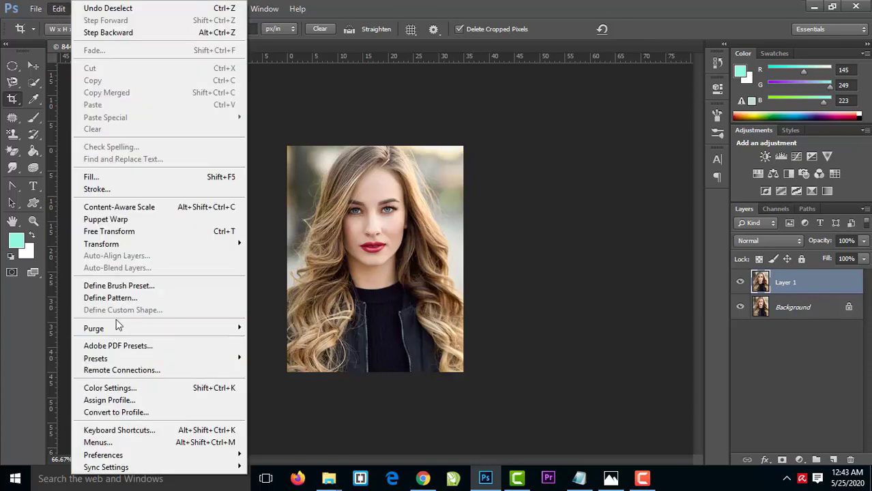
{"action": "left_click", "coordinate": [126, 191]}
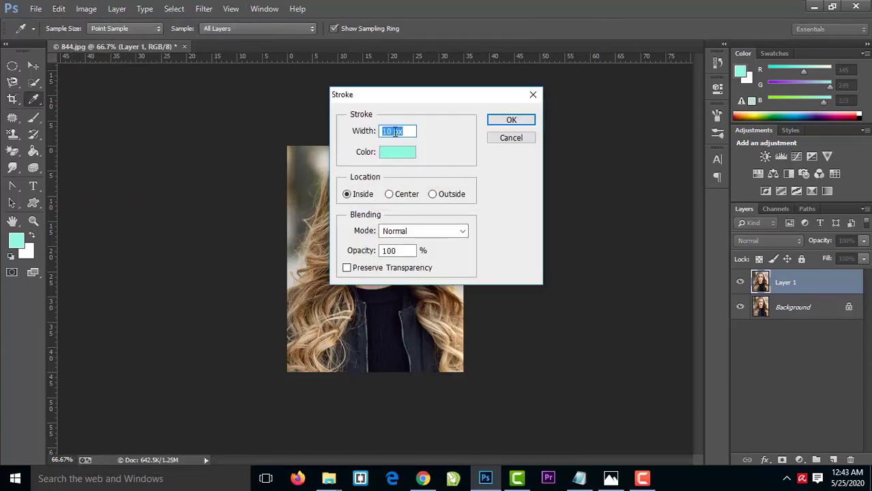
{"action": "type", "text": "1"}
{"action": "left_click", "coordinate": [394, 155]}
{"action": "left_click", "coordinate": [395, 155]}
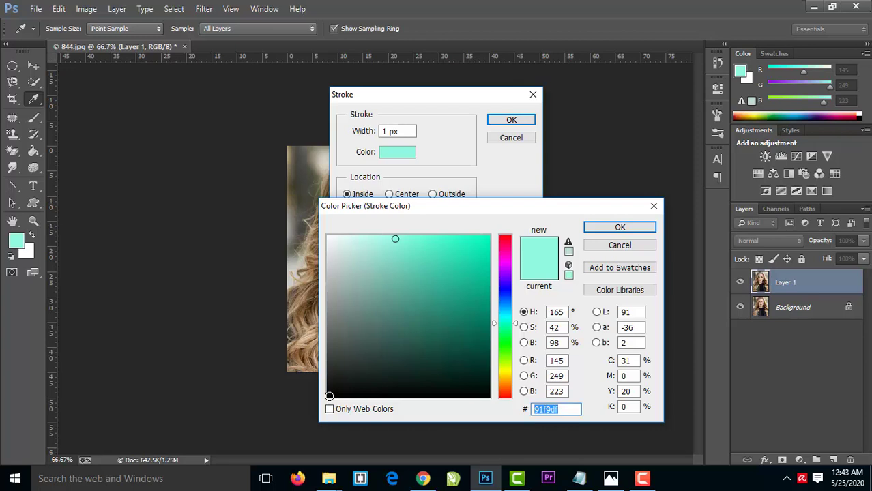
{"action": "left_click", "coordinate": [329, 396]}
{"action": "left_click", "coordinate": [619, 228]}
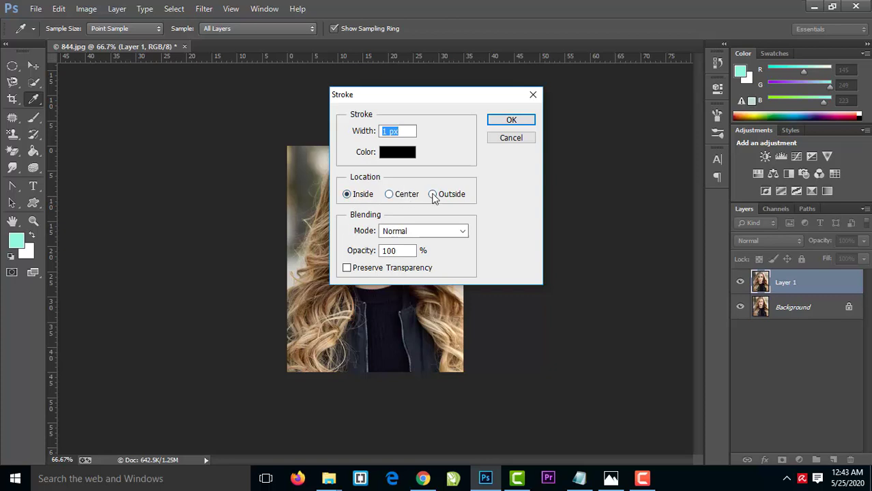
{"action": "left_click", "coordinate": [501, 122]}
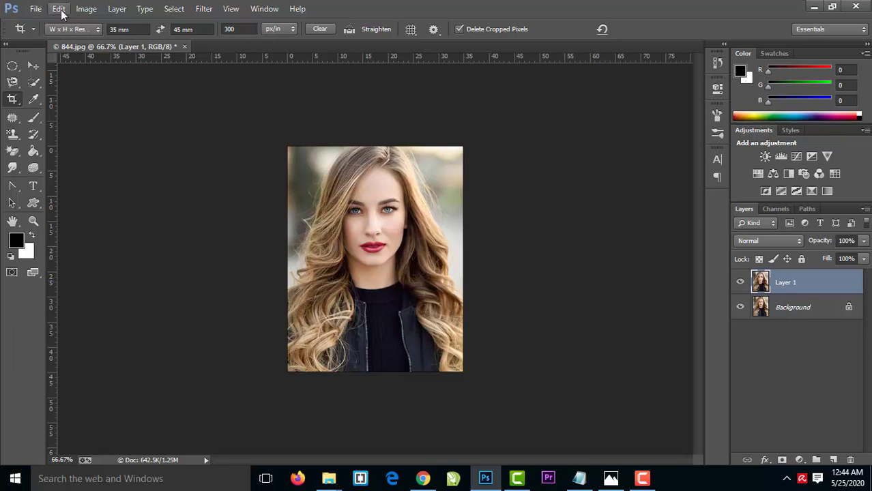
- Copy the photo, create a white 6 × 4 inch, 300 px/in document, then return to 844.jpg
{"action": "key", "text": "ctrl+a"}
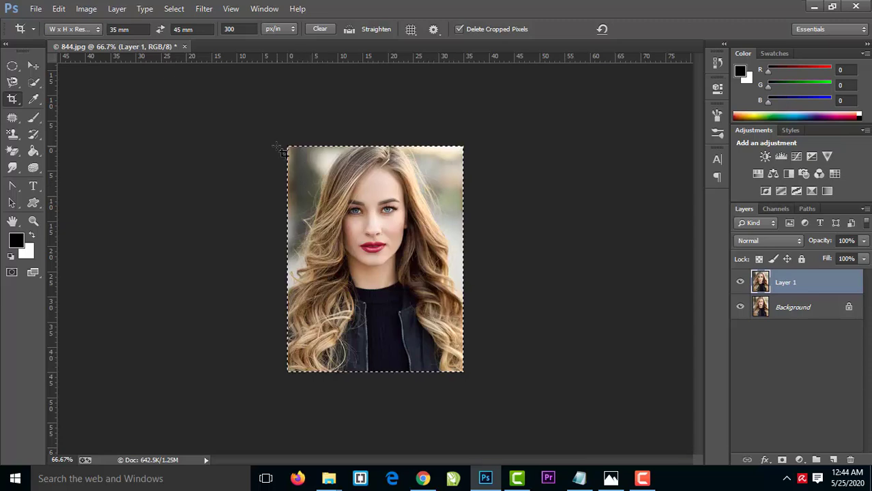
{"action": "left_click", "coordinate": [35, 9]}
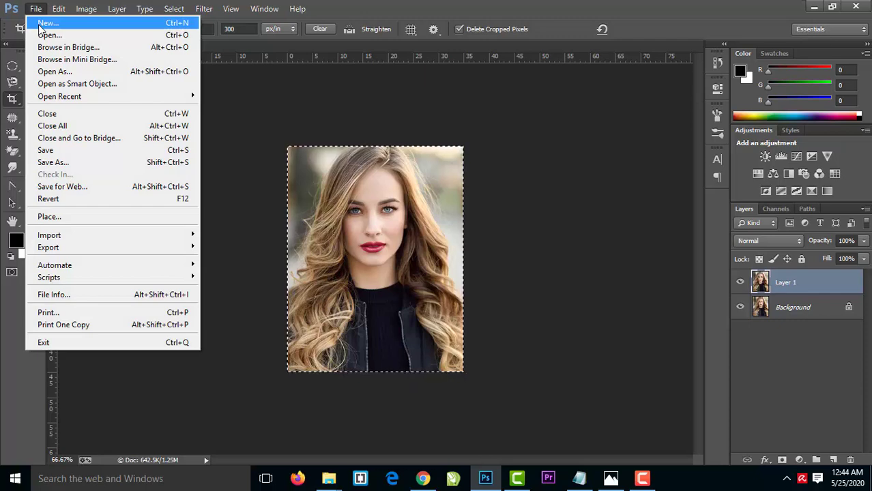
{"action": "left_click", "coordinate": [39, 24]}
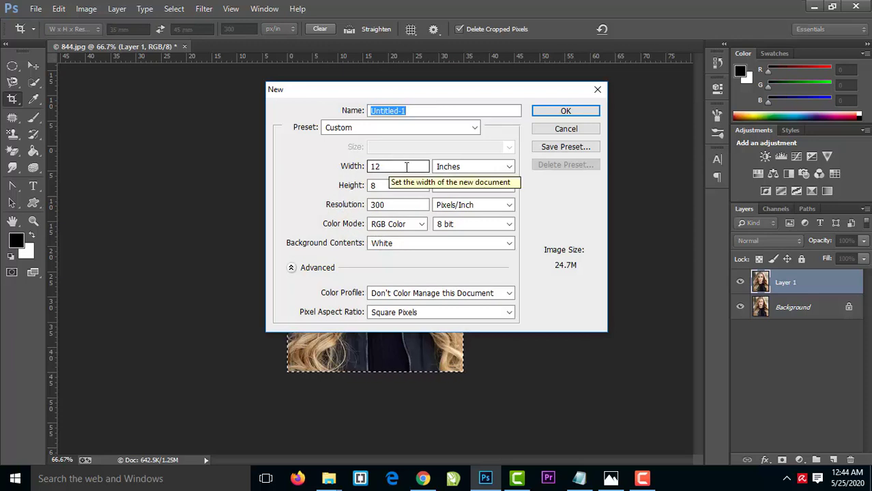
{"action": "double_click", "coordinate": [413, 167]}
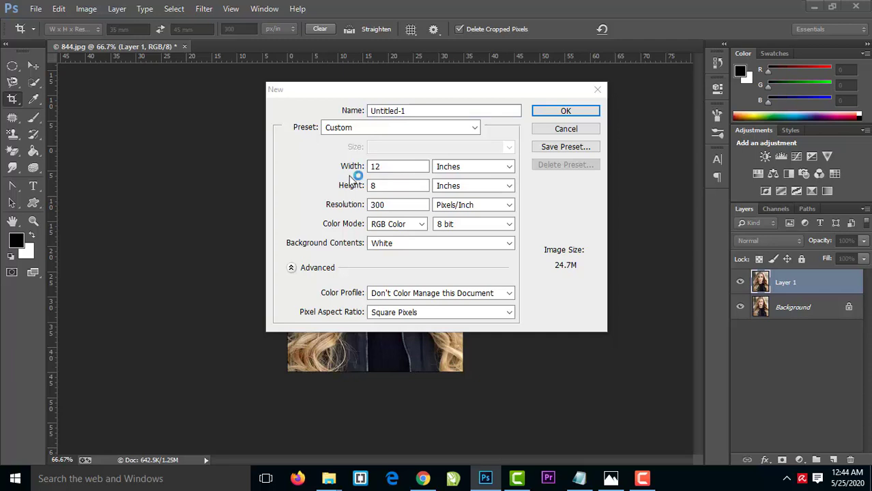
{"action": "left_click", "coordinate": [363, 170]}
{"action": "type", "text": "6"}
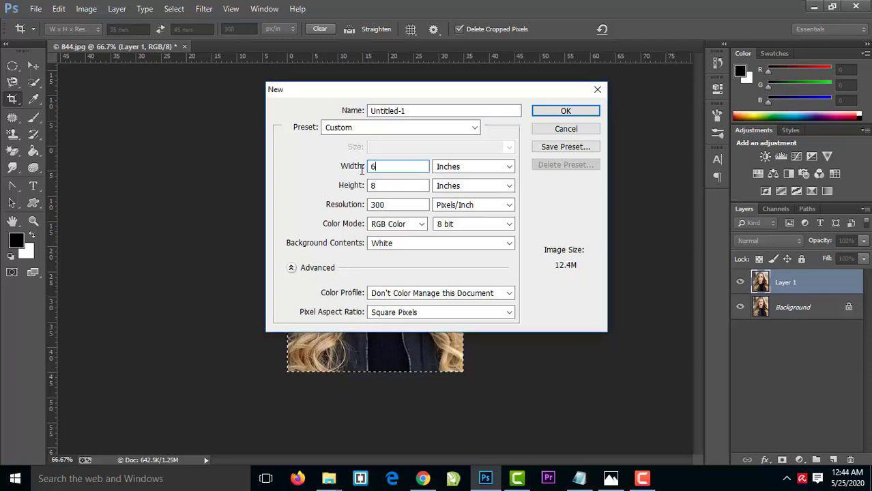
{"action": "double_click", "coordinate": [396, 186]}
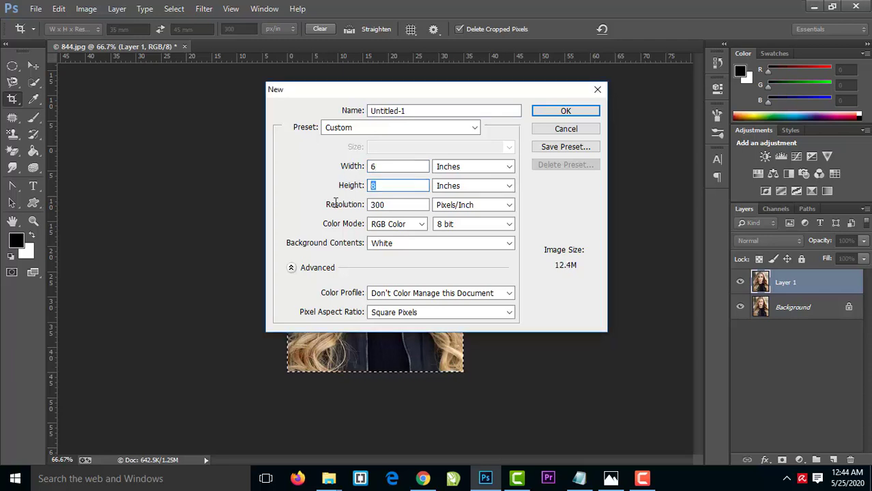
{"action": "type", "text": "4"}
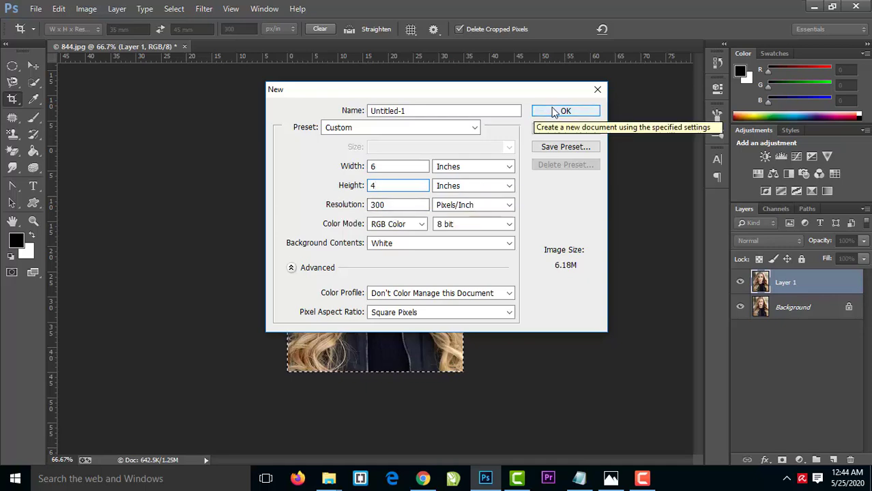
{"action": "left_click", "coordinate": [552, 111]}
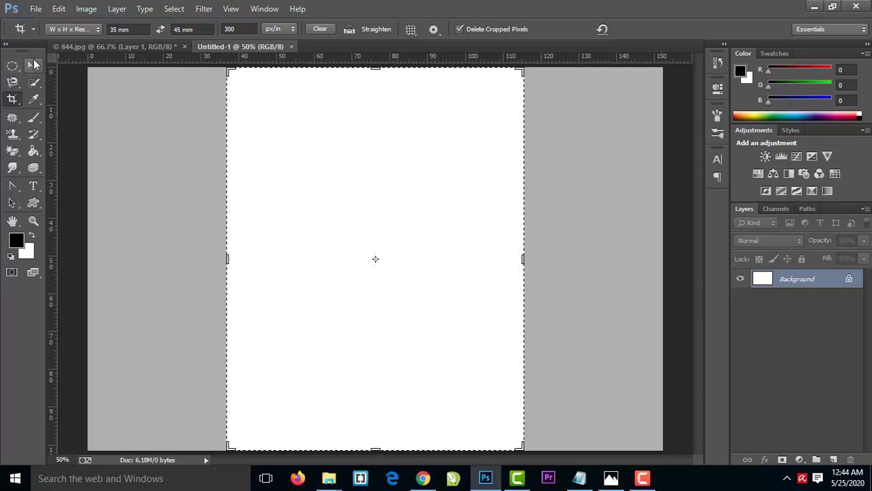
{"action": "left_click", "coordinate": [32, 66]}
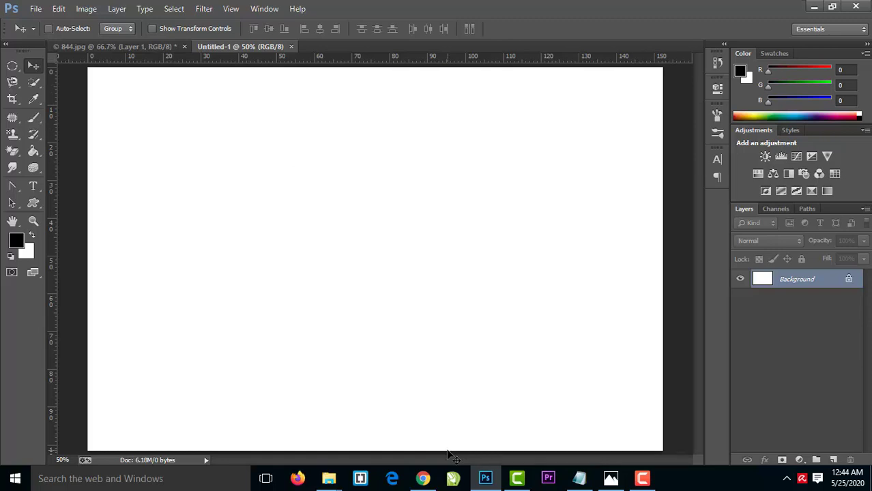
{"action": "left_click", "coordinate": [88, 49]}
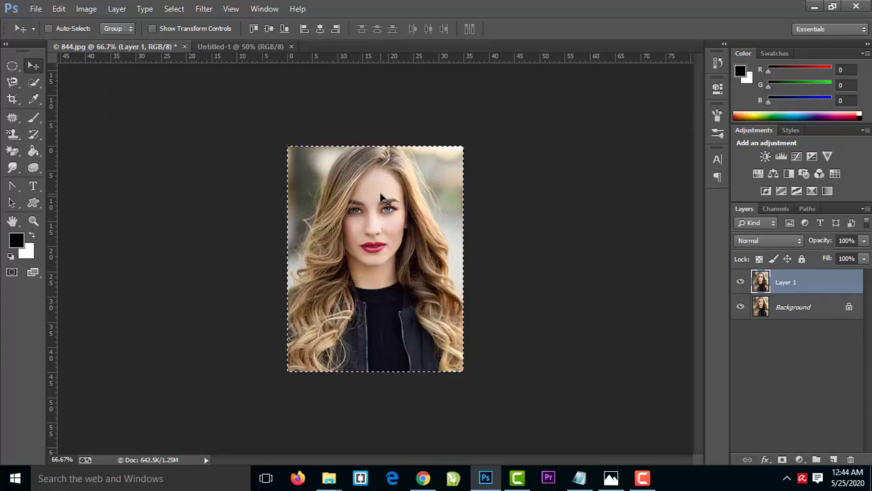
- Paste the photo into Untitled-1 at the top-left and Alt-drag copies into a row of four
{"action": "left_click", "coordinate": [255, 46]}
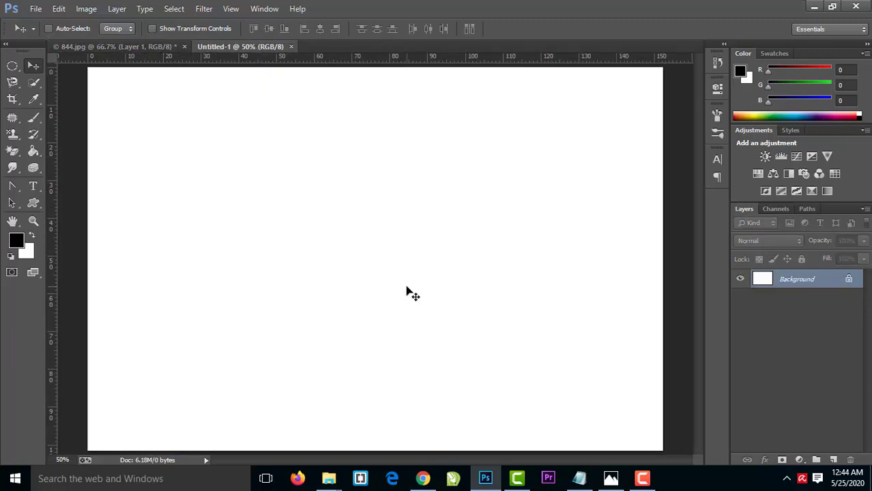
{"action": "key", "text": "ctrl+v"}
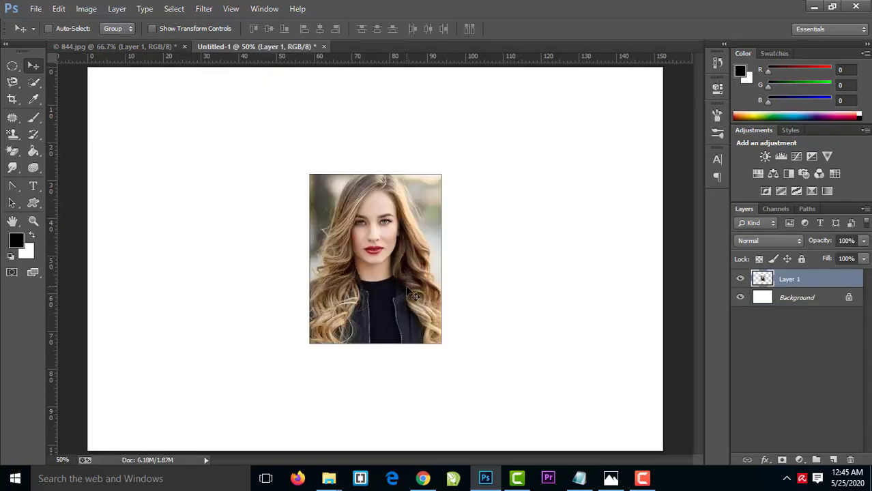
{"action": "key", "text": "ctrl+minus"}
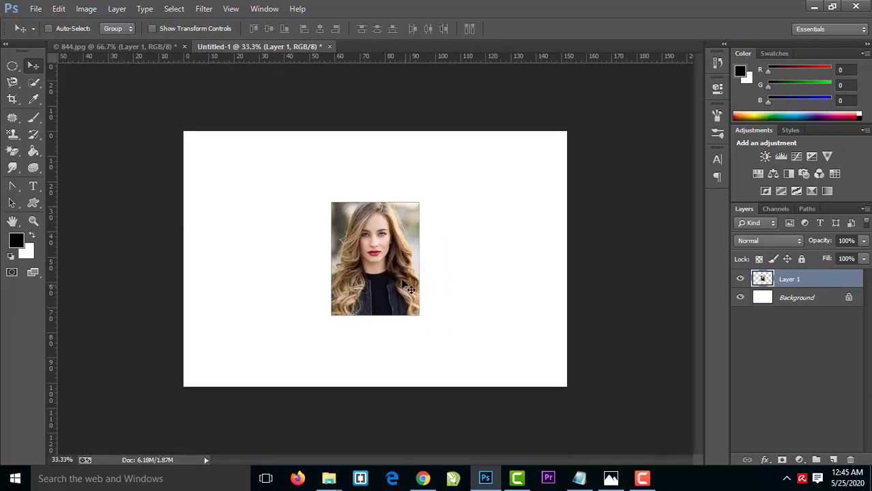
{"action": "left_click_drag", "start_coordinate": [363, 232], "coordinate": [256, 184]}
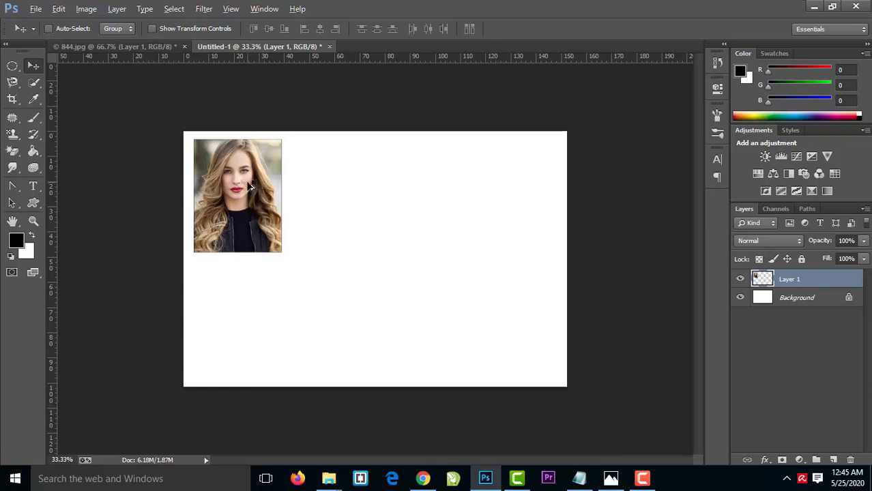
{"action": "left_click_drag", "start_coordinate": [251, 186], "coordinate": [345, 187]}
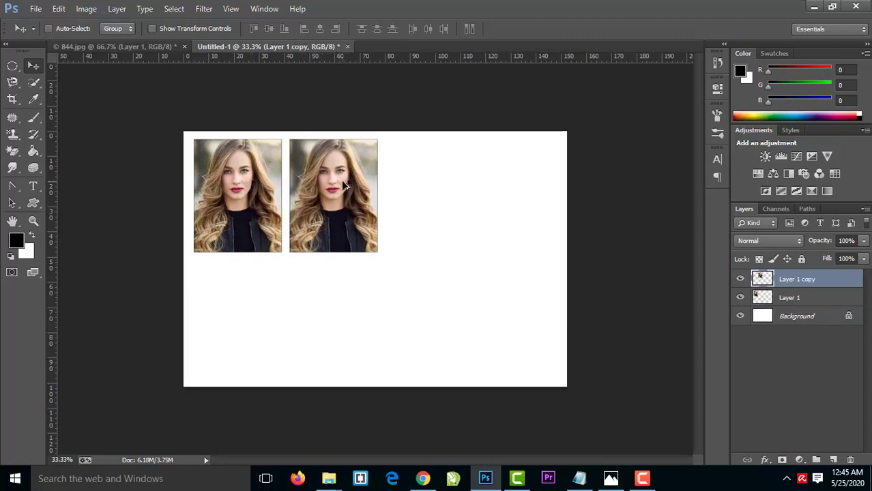
{"action": "left_click_drag", "start_coordinate": [344, 186], "coordinate": [536, 186]}
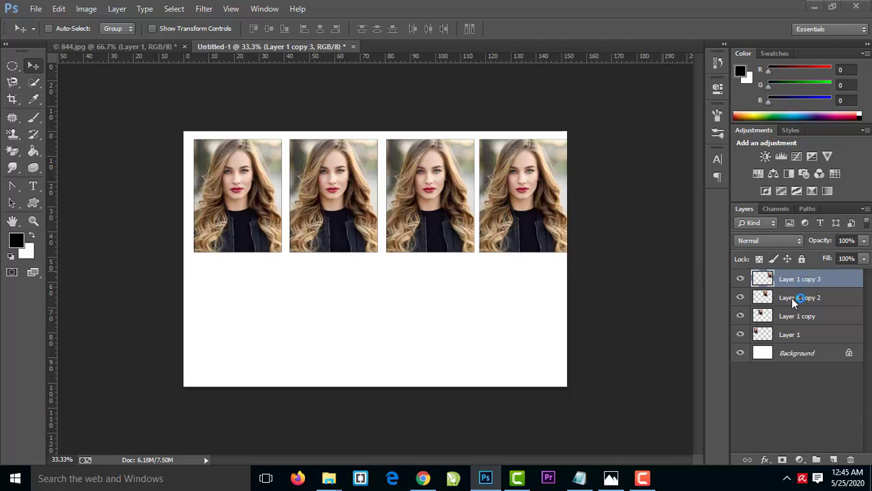
- Select Layer 1 through Layer 1 copy 3 and nudge the row with the arrow keys
{"action": "left_click", "coordinate": [791, 338], "text": "shift"}
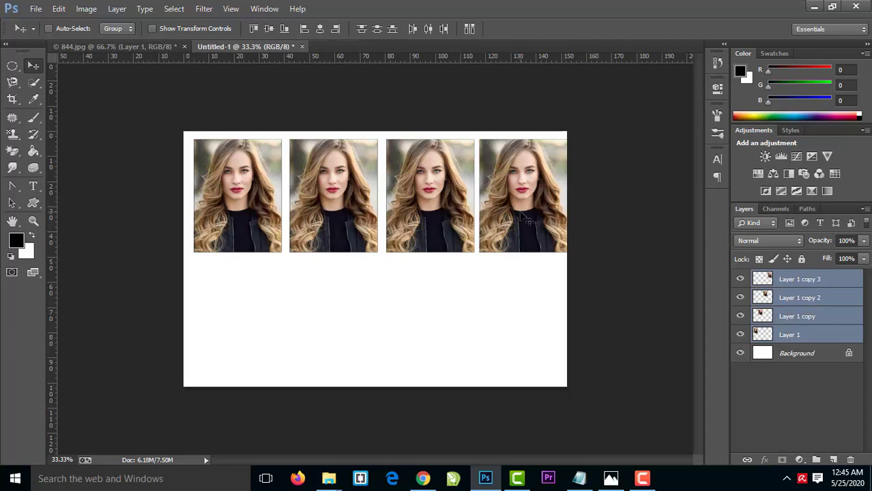
{"action": "key", "text": "Left"}
{"action": "key", "text": "Left"}
{"action": "key", "text": "Left"}
{"action": "key", "text": "Left"}
{"action": "key", "text": "Left"}
{"action": "key", "text": "Left"}
{"action": "key", "text": "Left"}
{"action": "key", "text": "Left"}
{"action": "key", "text": "Left"}
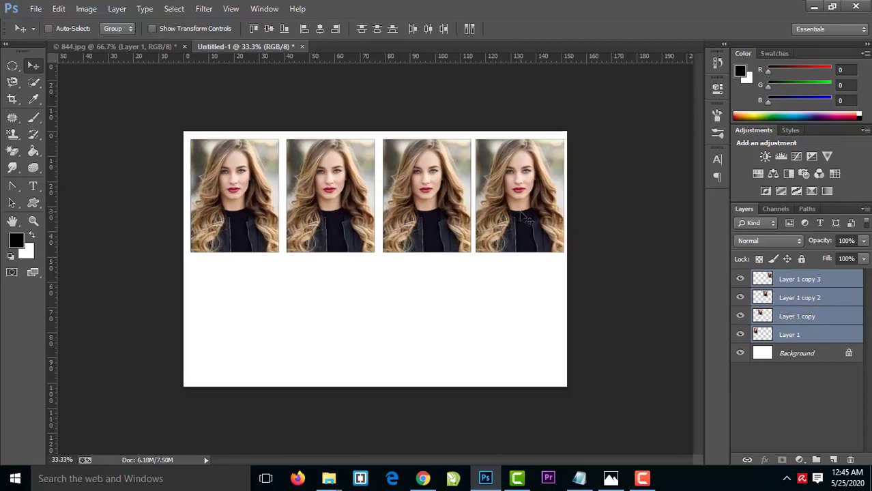
{"action": "key", "text": "Left"}
{"action": "key", "text": "Left"}
{"action": "key", "text": "Left"}
{"action": "key", "text": "Left"}
{"action": "key", "text": "Left"}
{"action": "key", "text": "Left"}
{"action": "key", "text": "Left"}
{"action": "key", "text": "Left"}
{"action": "key", "text": "Left"}
{"action": "key", "text": "Left"}
{"action": "key", "text": "Left"}
{"action": "key", "text": "Left"}
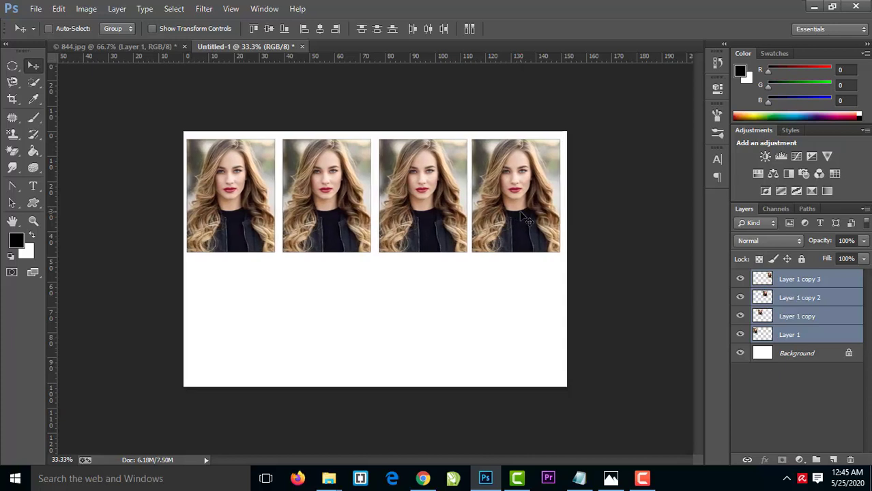
{"action": "key", "text": "Right"}
{"action": "key", "text": "Right"}
{"action": "key", "text": "Right"}
{"action": "key", "text": "Right"}
{"action": "key", "text": "Right"}
{"action": "key", "text": "Right"}
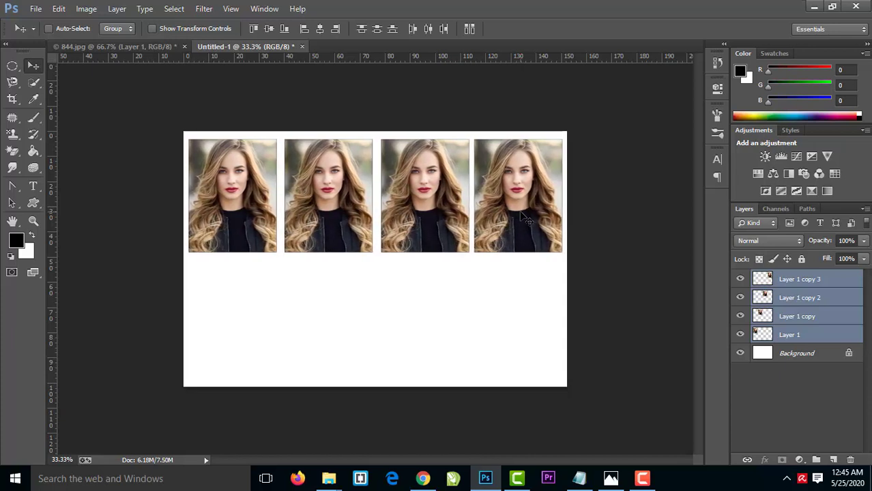
{"action": "key", "text": "Right"}
{"action": "key", "text": "Right"}
{"action": "key", "text": "Right"}
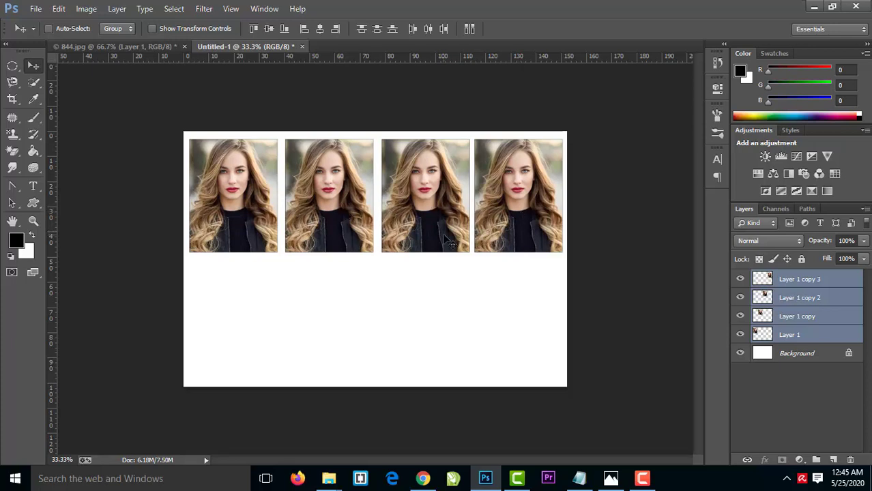
{"action": "key", "text": "alt"}
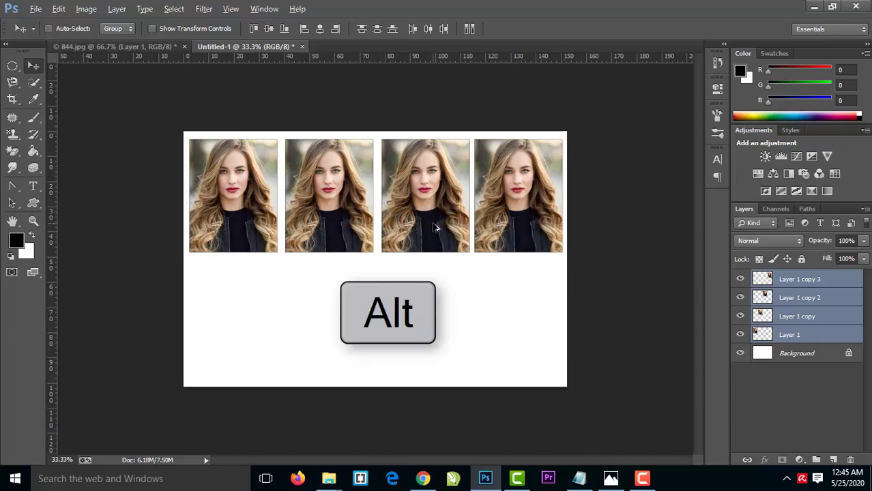
- Alt-drag the four-photo row downward into an evenly spaced second row, then zoom in
{"action": "left_click_drag", "start_coordinate": [436, 228], "coordinate": [435, 352]}
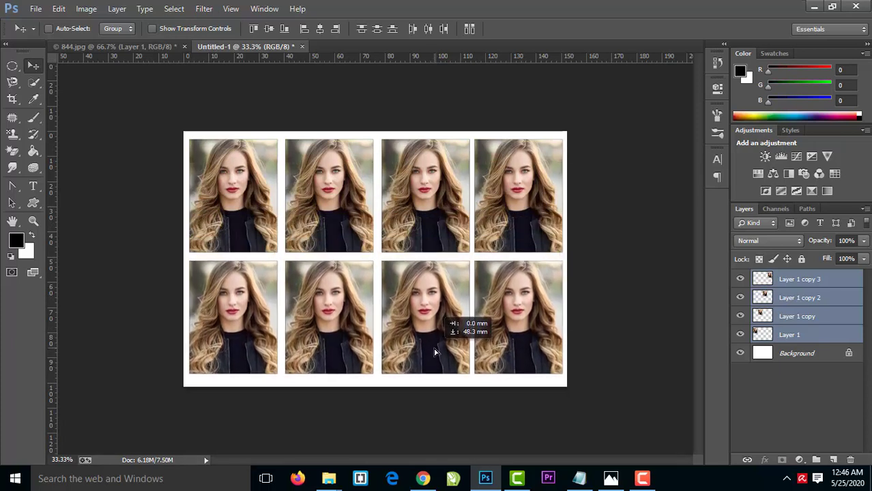
{"action": "left_click_drag", "start_coordinate": [435, 352], "coordinate": [434, 355]}
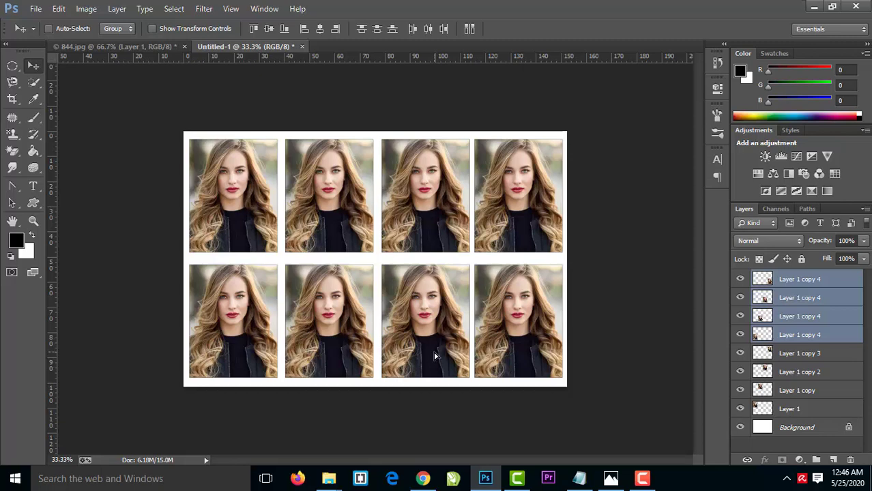
{"action": "key", "text": "ctrl+plus"}
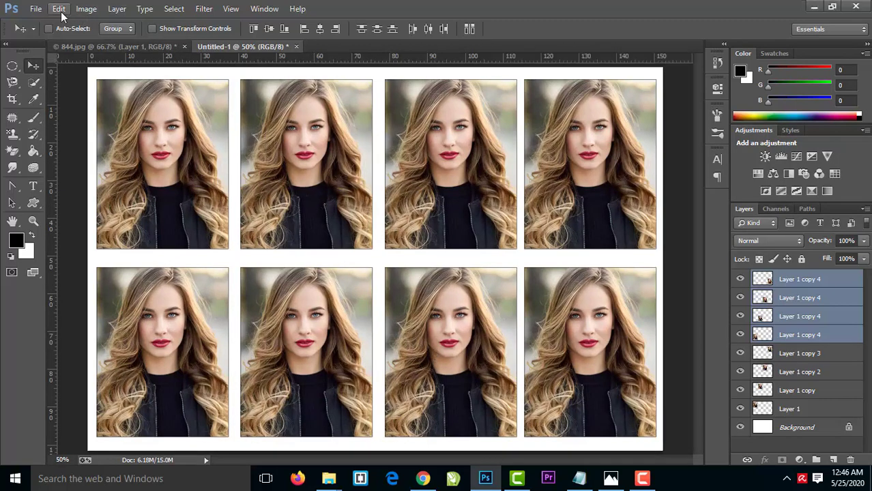
- Save the sheet to the Desktop as 'passport size.psd', keeping maximum compatibility on
{"action": "left_click", "coordinate": [39, 11]}
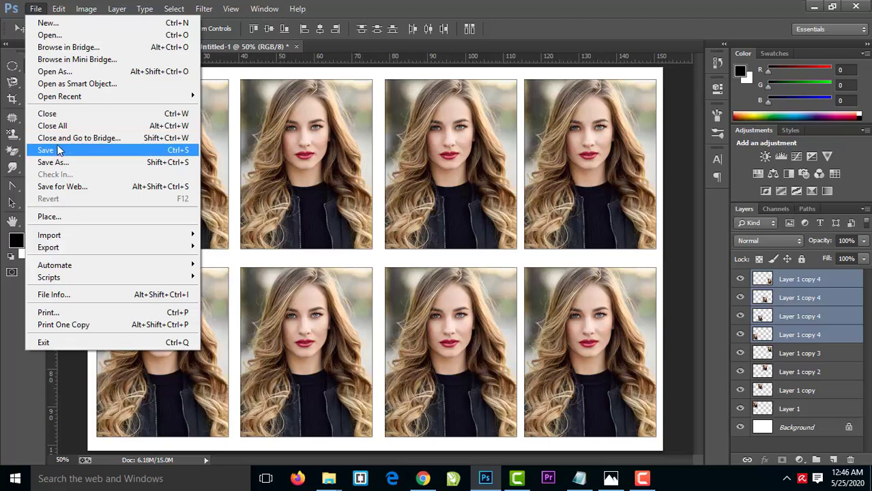
{"action": "left_click", "coordinate": [57, 148]}
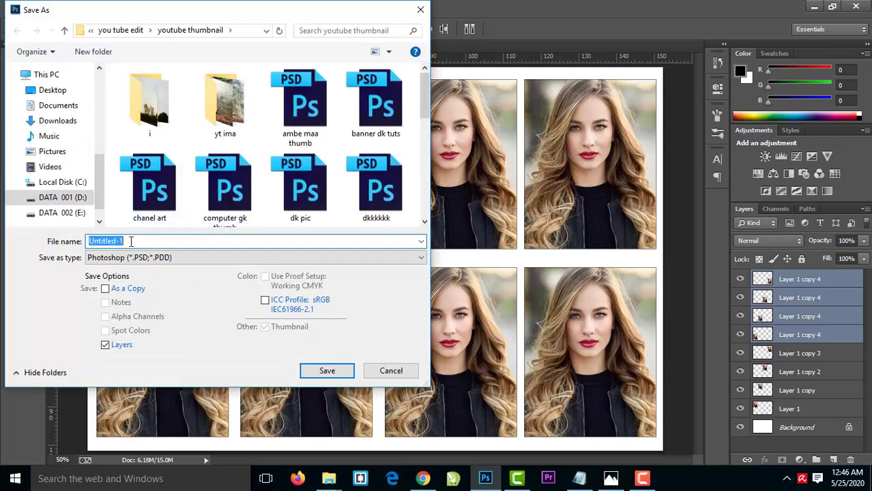
{"action": "left_click", "coordinate": [131, 242]}
{"action": "key", "text": "BackSpace"}
{"action": "key", "text": "BackSpace"}
{"action": "key", "text": "BackSpace"}
{"action": "key", "text": "BackSpace"}
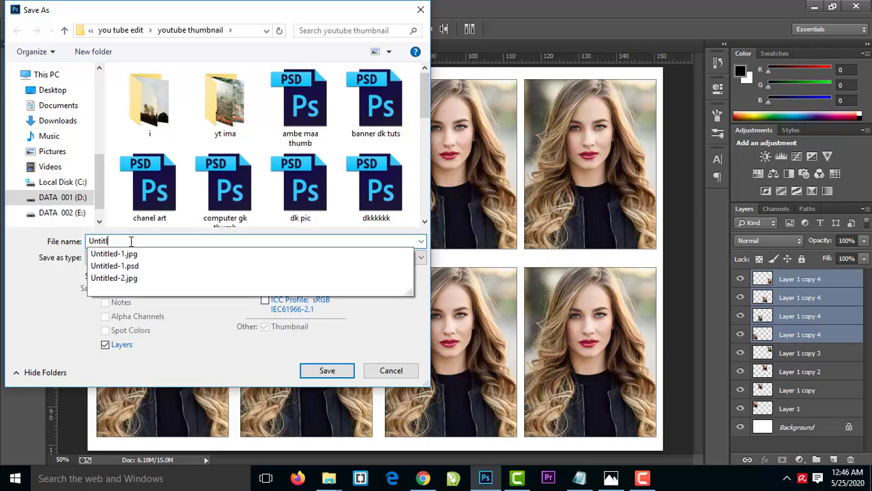
{"action": "key", "text": "BackSpace"}
{"action": "key", "text": "BackSpace"}
{"action": "key", "text": "BackSpace"}
{"action": "type", "text": "pa"}
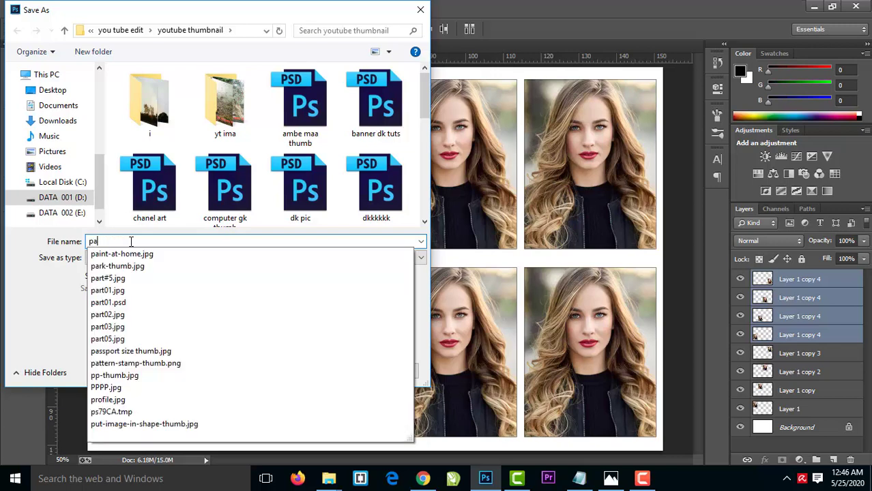
{"action": "type", "text": "sspo"}
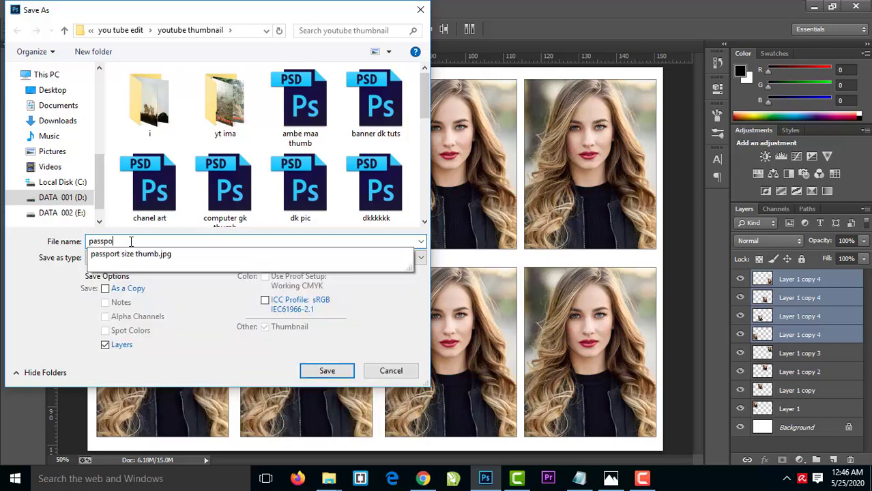
{"action": "type", "text": "rt si"}
{"action": "type", "text": "ze"}
{"action": "key", "text": "Return"}
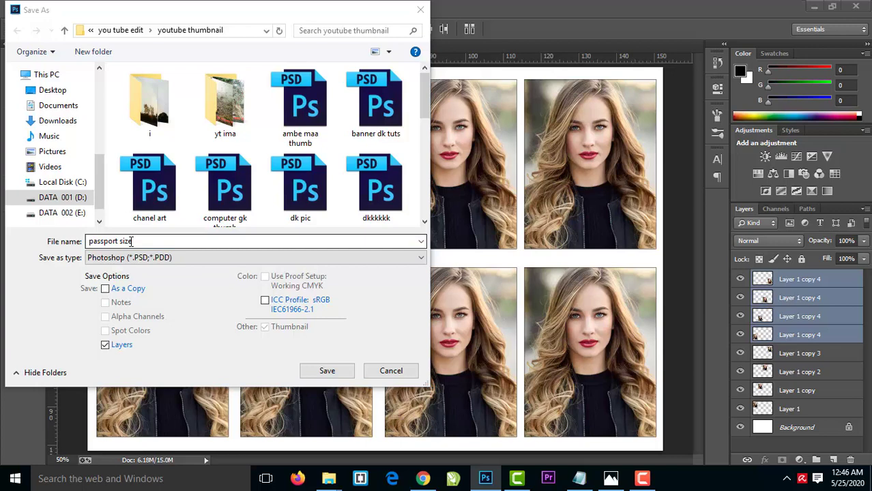
{"action": "left_click", "coordinate": [52, 91]}
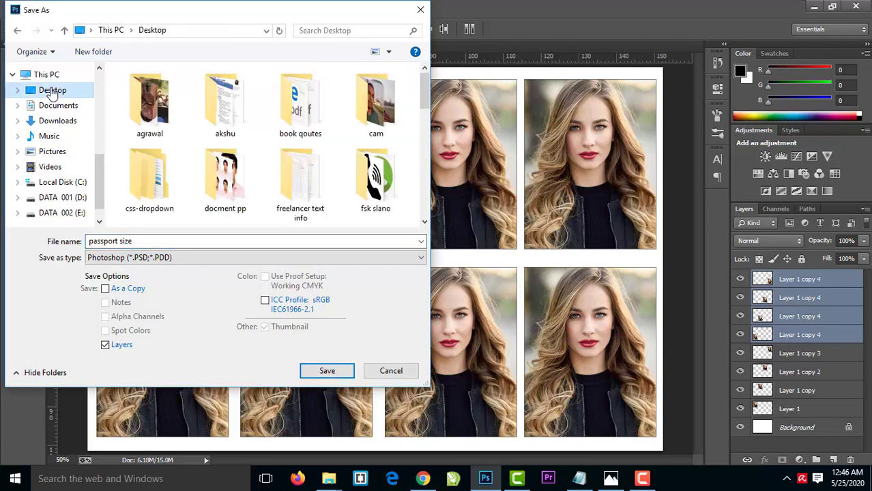
{"action": "left_click", "coordinate": [179, 242]}
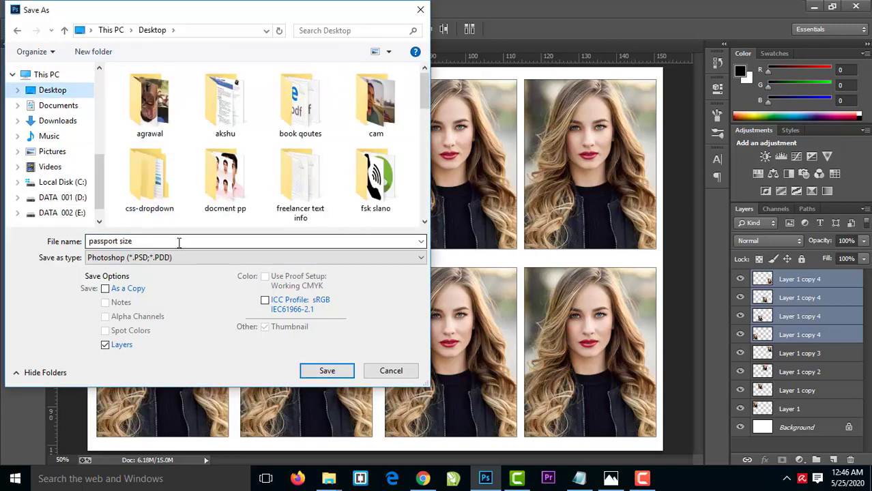
{"action": "left_click", "coordinate": [326, 373]}
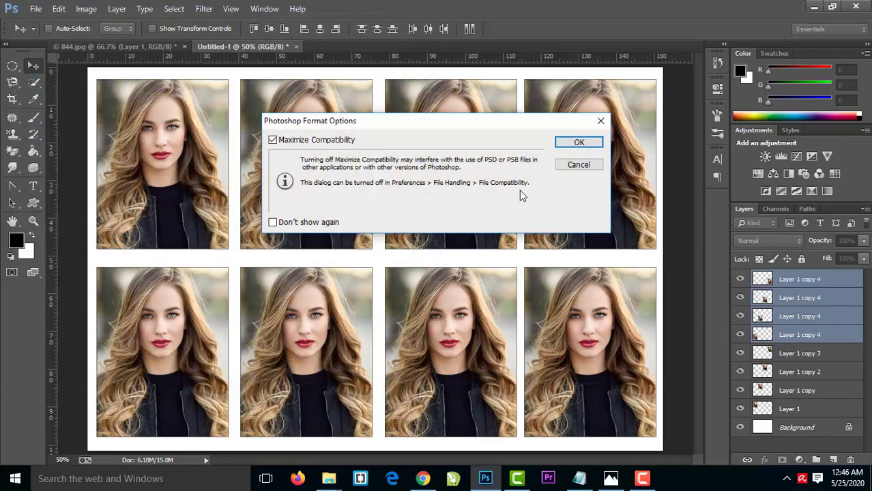
{"action": "left_click", "coordinate": [577, 144]}
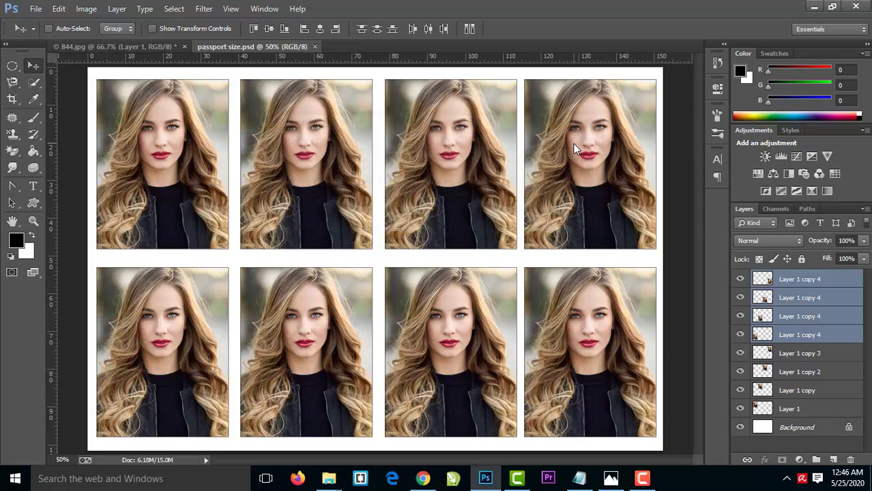
- Save a JPEG copy named 'passport size' at Quality 12 (Maximum)
{"action": "left_click", "coordinate": [36, 10]}
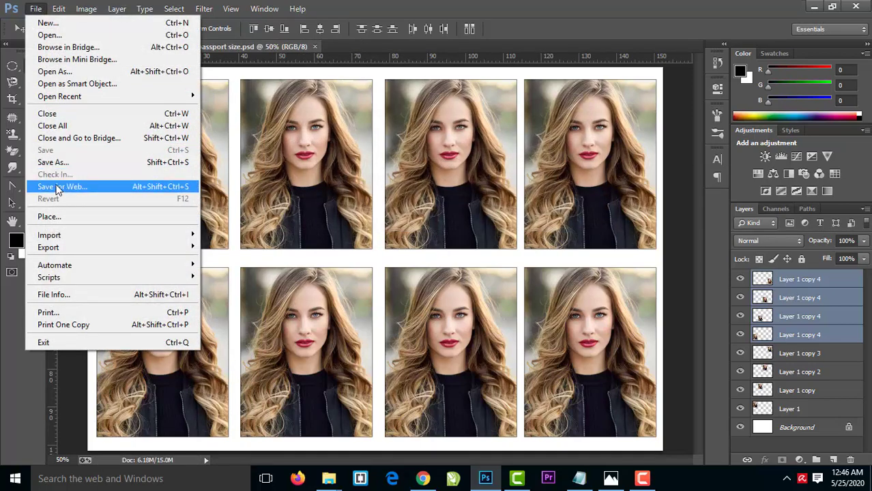
{"action": "left_click", "coordinate": [57, 164]}
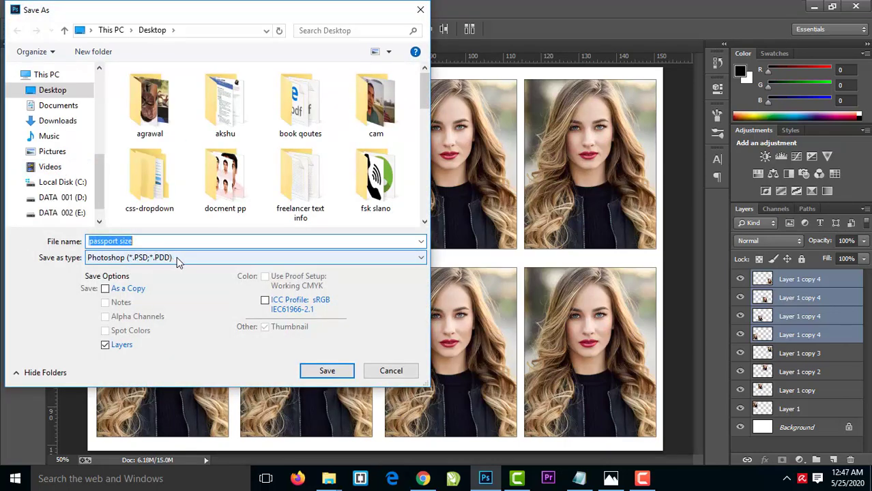
{"action": "left_click", "coordinate": [171, 257]}
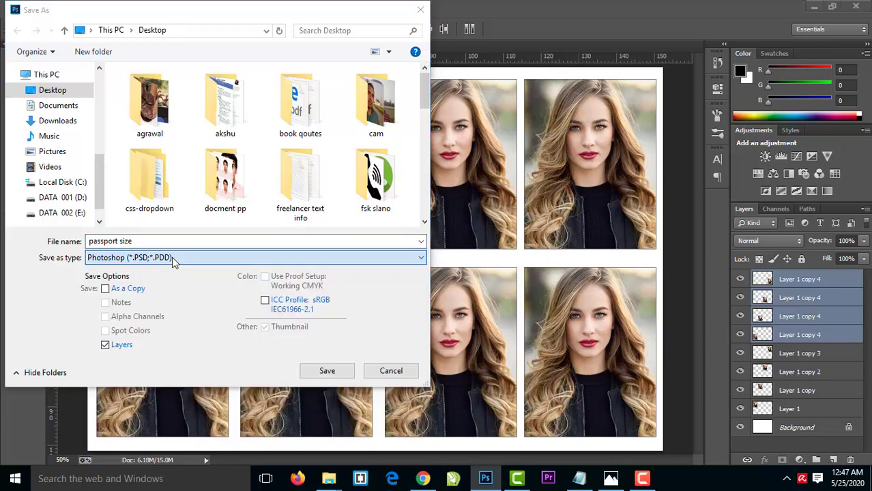
{"action": "left_click", "coordinate": [172, 256]}
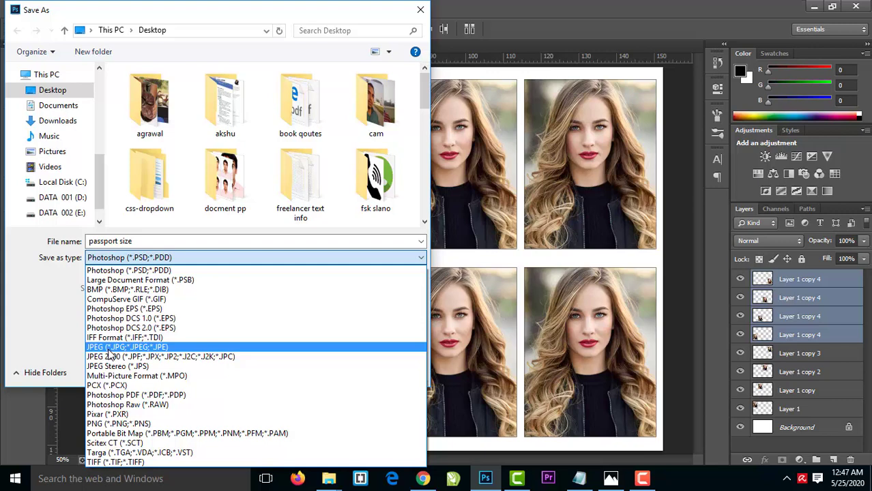
{"action": "left_click", "coordinate": [109, 349]}
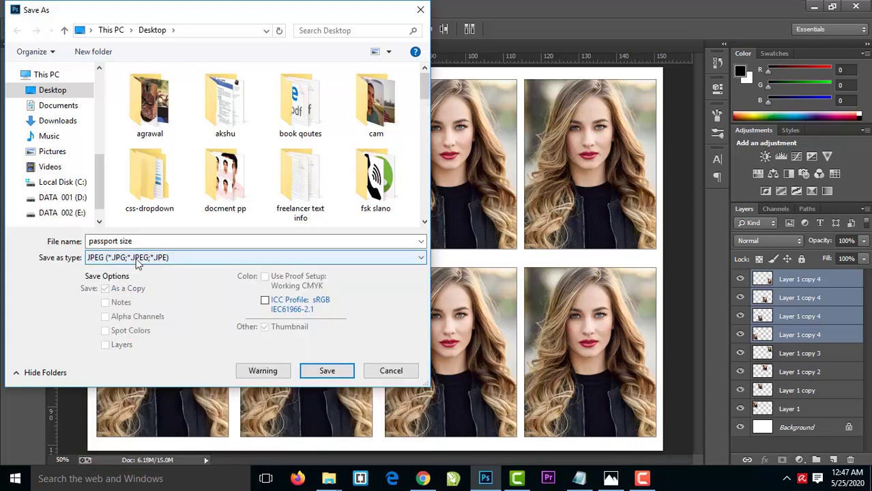
{"action": "left_click", "coordinate": [327, 372]}
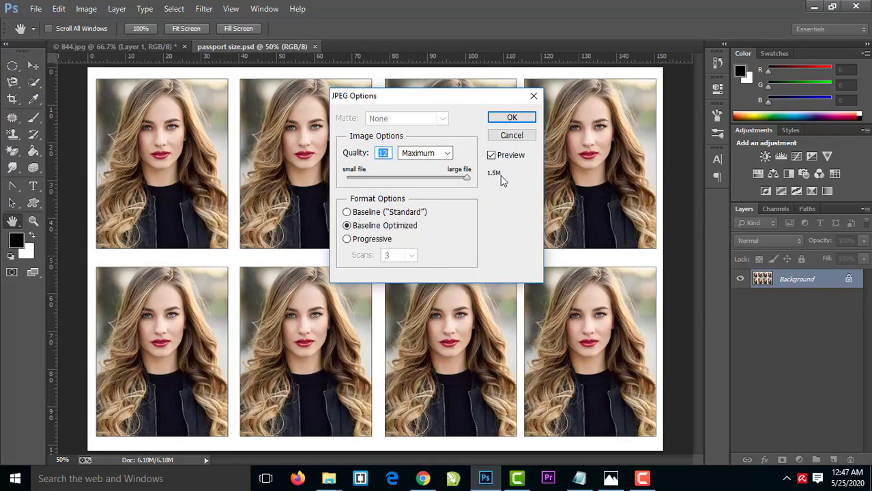
{"action": "left_click", "coordinate": [413, 178]}
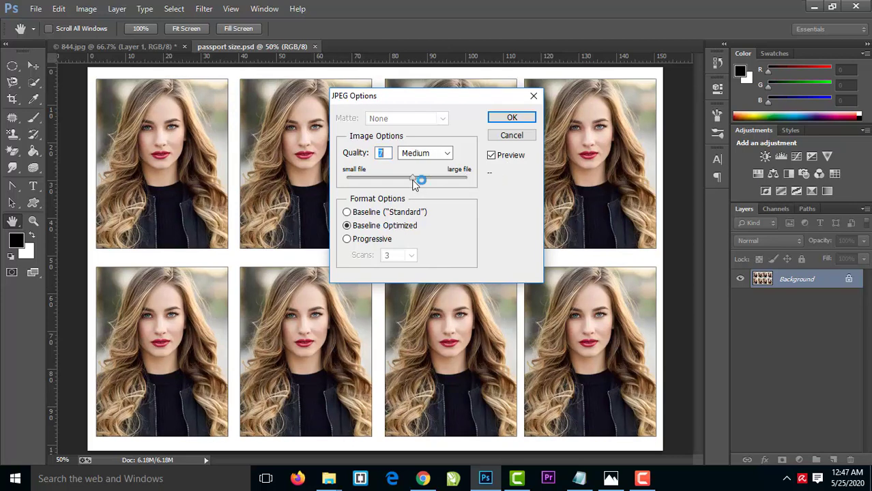
{"action": "left_click", "coordinate": [466, 179]}
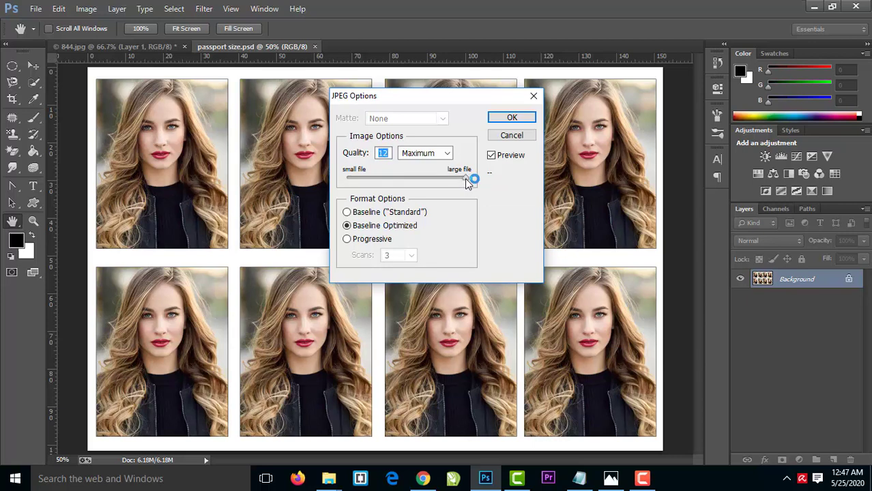
{"action": "left_click", "coordinate": [513, 119]}
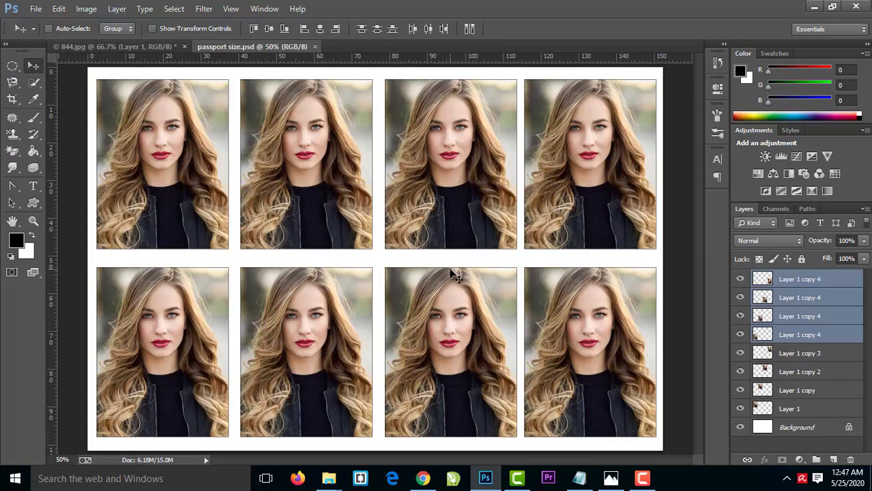
- Minimise Photoshop and both folder windows, then open passport size.jpg from the desktop
{"action": "left_click", "coordinate": [814, 7]}
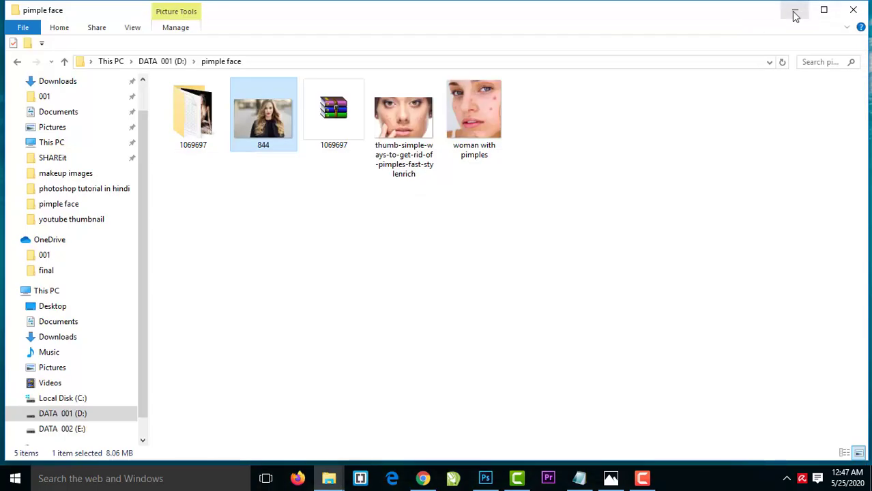
{"action": "left_click", "coordinate": [795, 15]}
{"action": "left_click", "coordinate": [795, 15]}
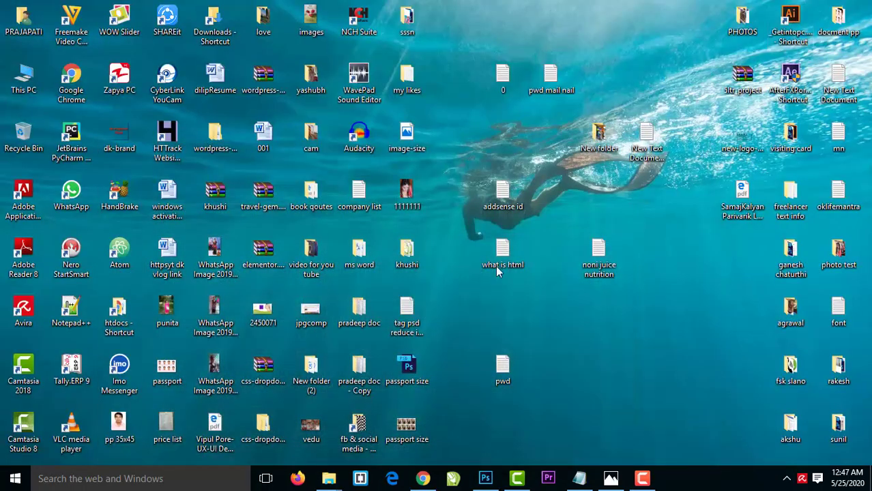
{"action": "double_click", "coordinate": [407, 430]}
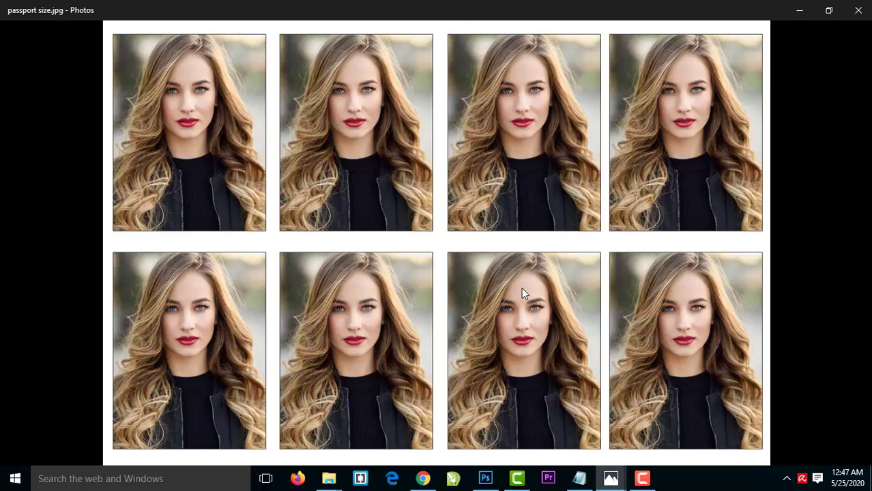
- Bring the passport size.psd document in Photoshop back to the front
{"action": "left_click", "coordinate": [483, 480]}
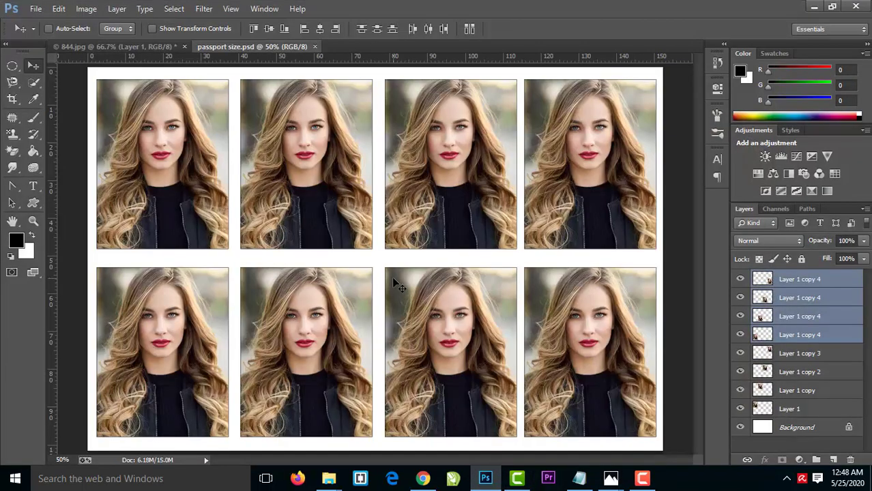
{"action": "left_click", "coordinate": [35, 9]}
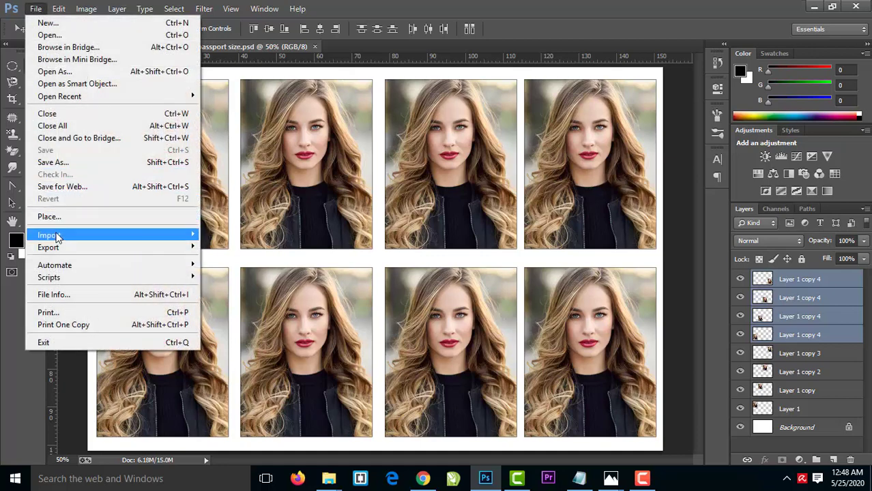
{"action": "left_click", "coordinate": [60, 313]}
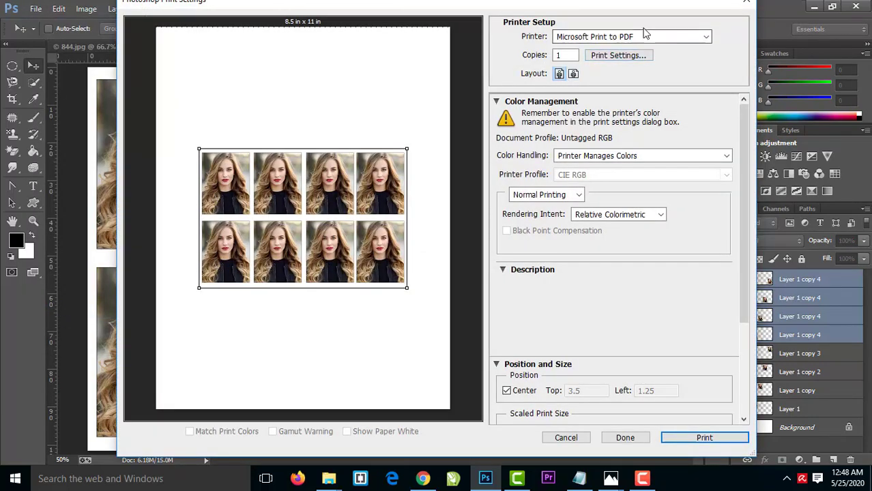
{"action": "left_click", "coordinate": [589, 163]}
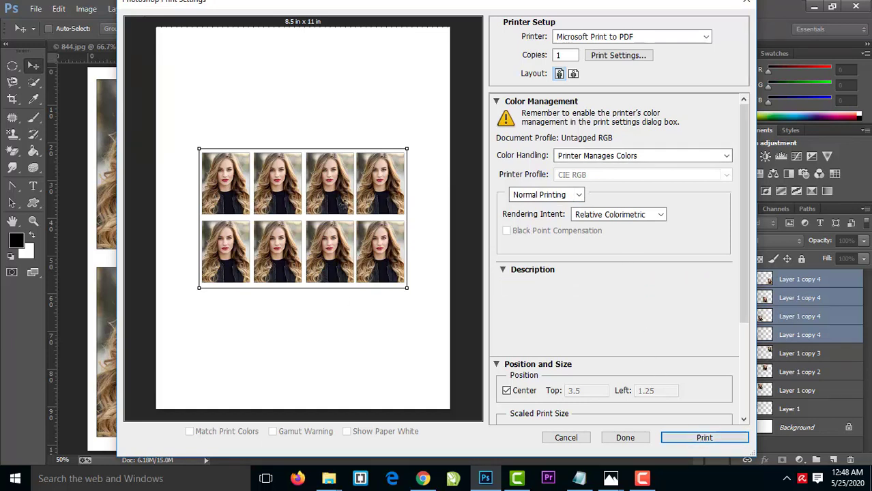
{"action": "left_click", "coordinate": [565, 438]}
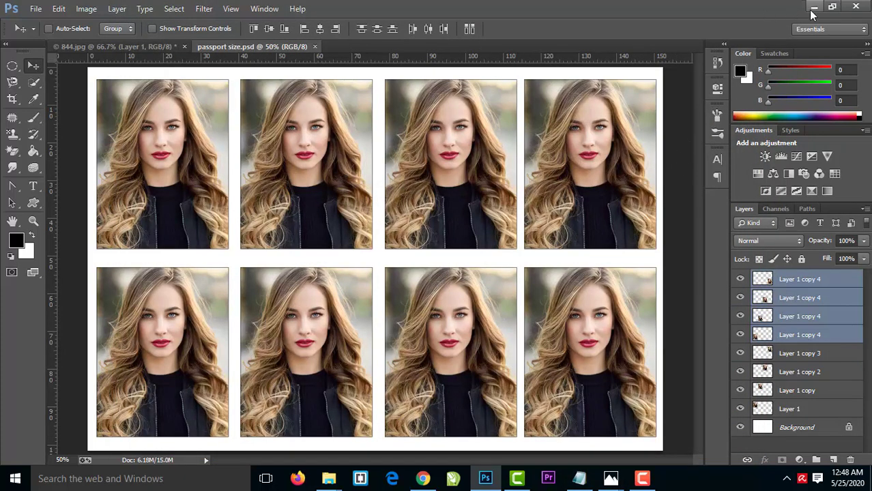
{"action": "left_click", "coordinate": [148, 50]}
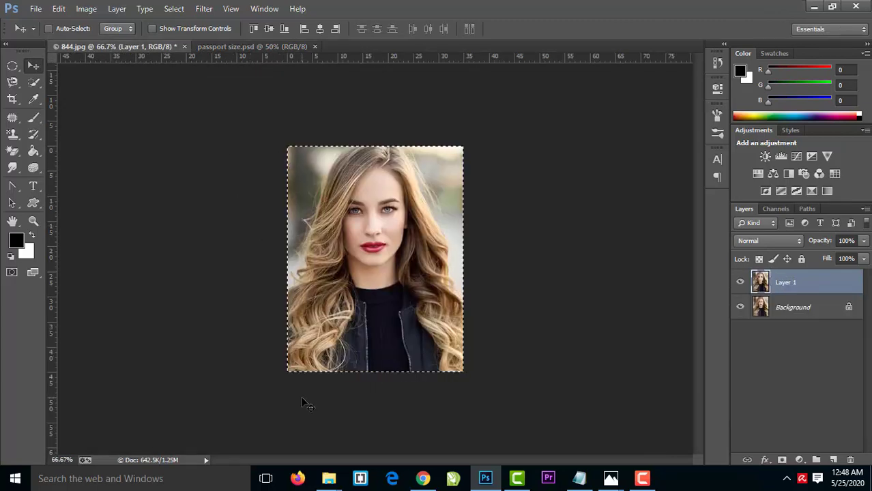
{"action": "left_click", "coordinate": [235, 48]}
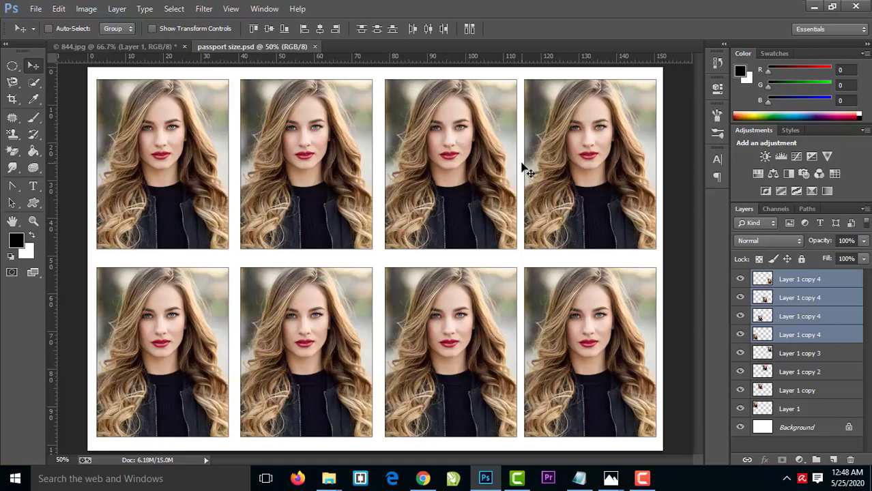
{"action": "left_click", "coordinate": [642, 478]}
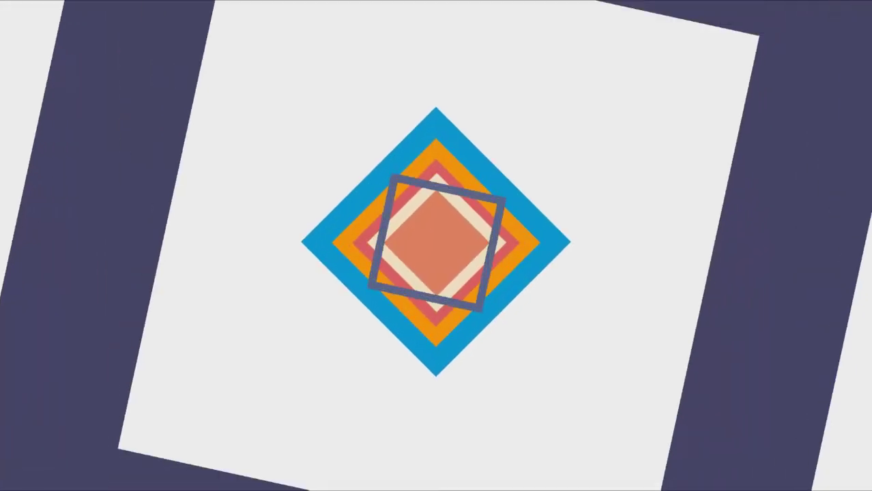